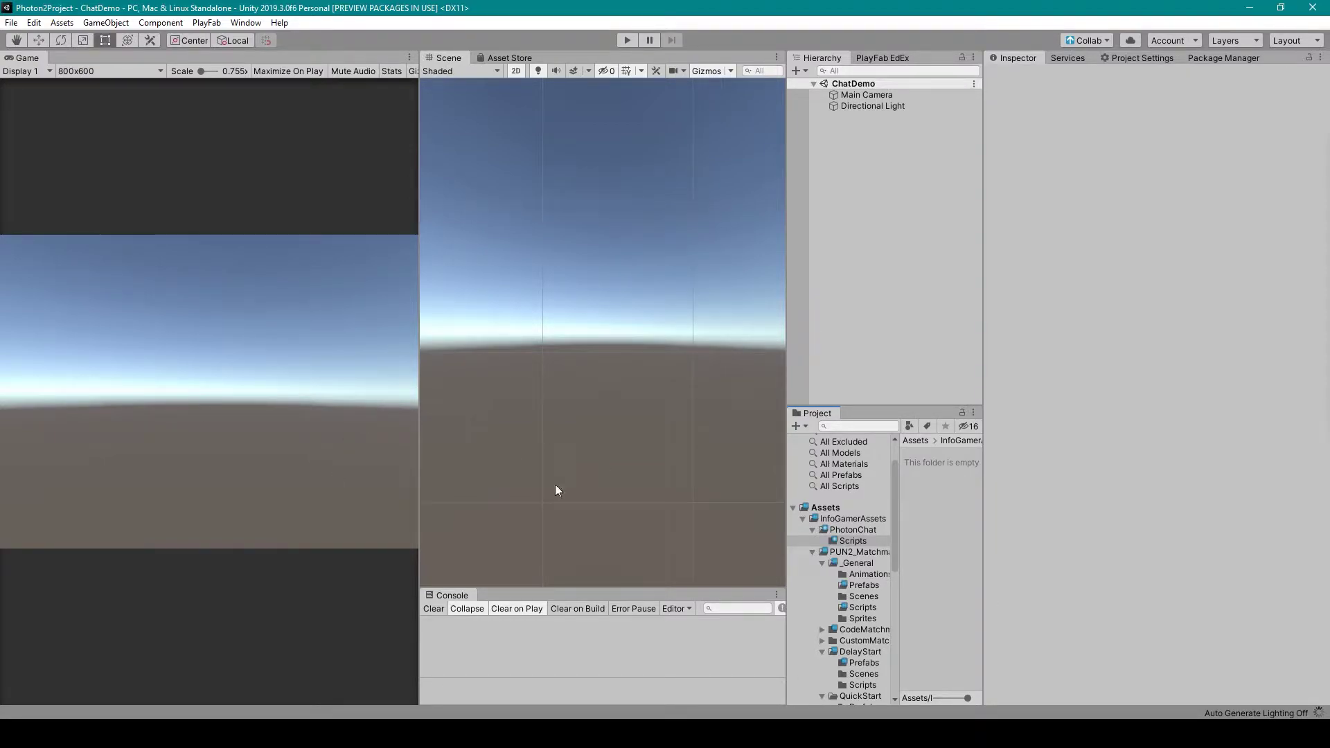
# - Create a C# script named PhotonChatManager in the Scripts folder and open it in Visual Studio
pyautogui.rightClick(937, 496)
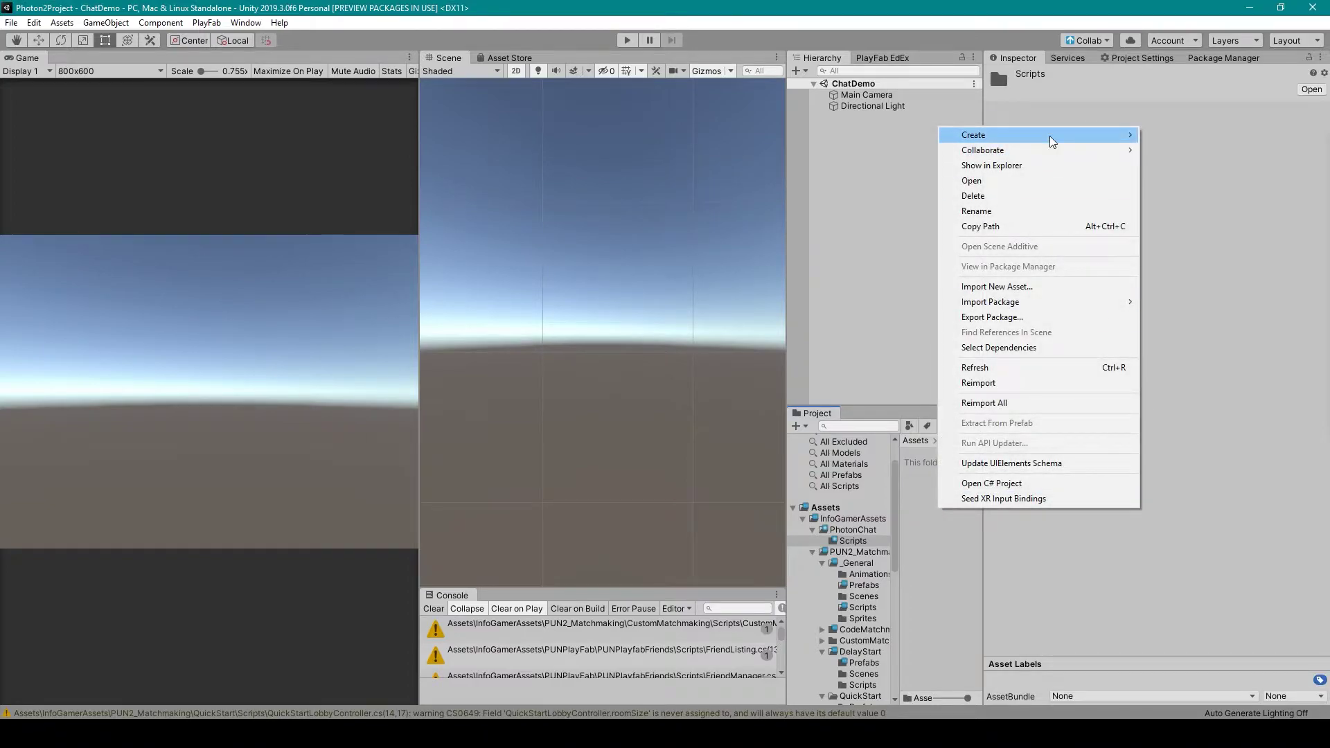
pyautogui.moveTo(974, 135)
pyautogui.click(1164, 176)
pyautogui.write('PhotonChatManager')
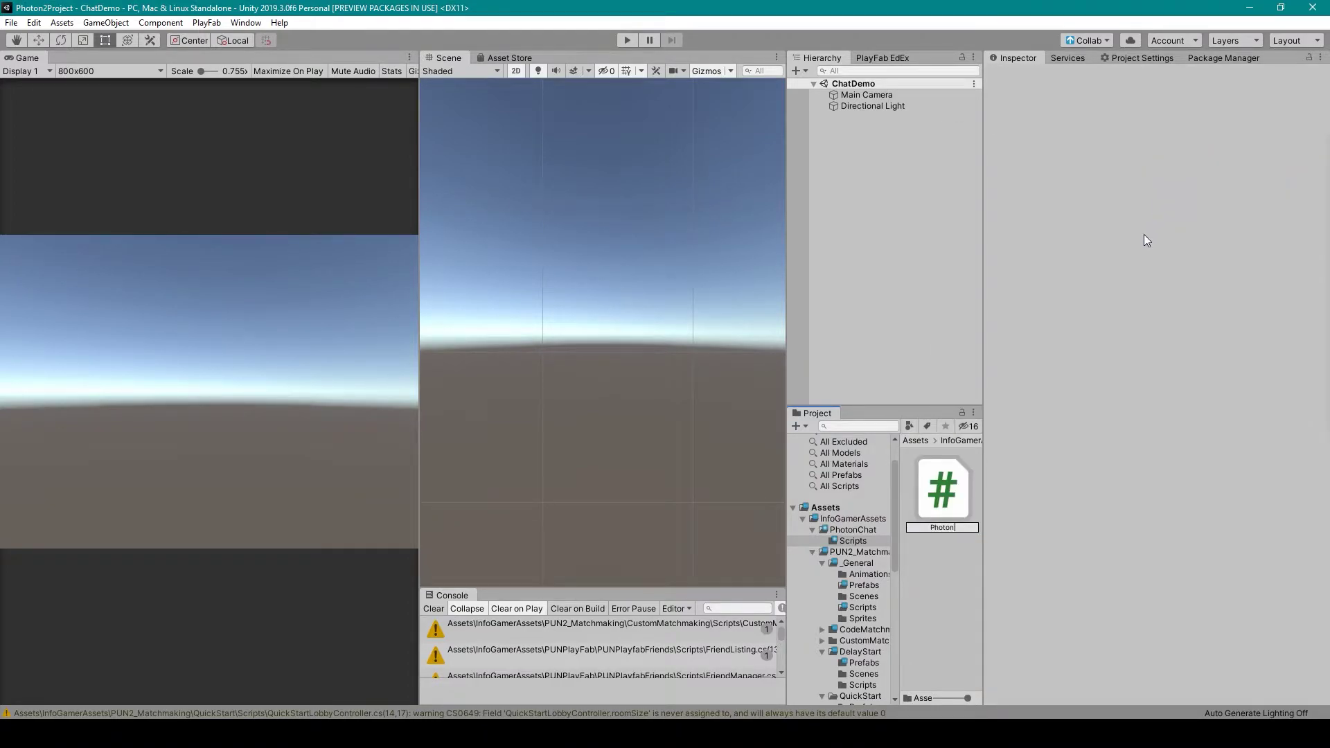
pyautogui.press('Return')
pyautogui.doubleClick(943, 489)
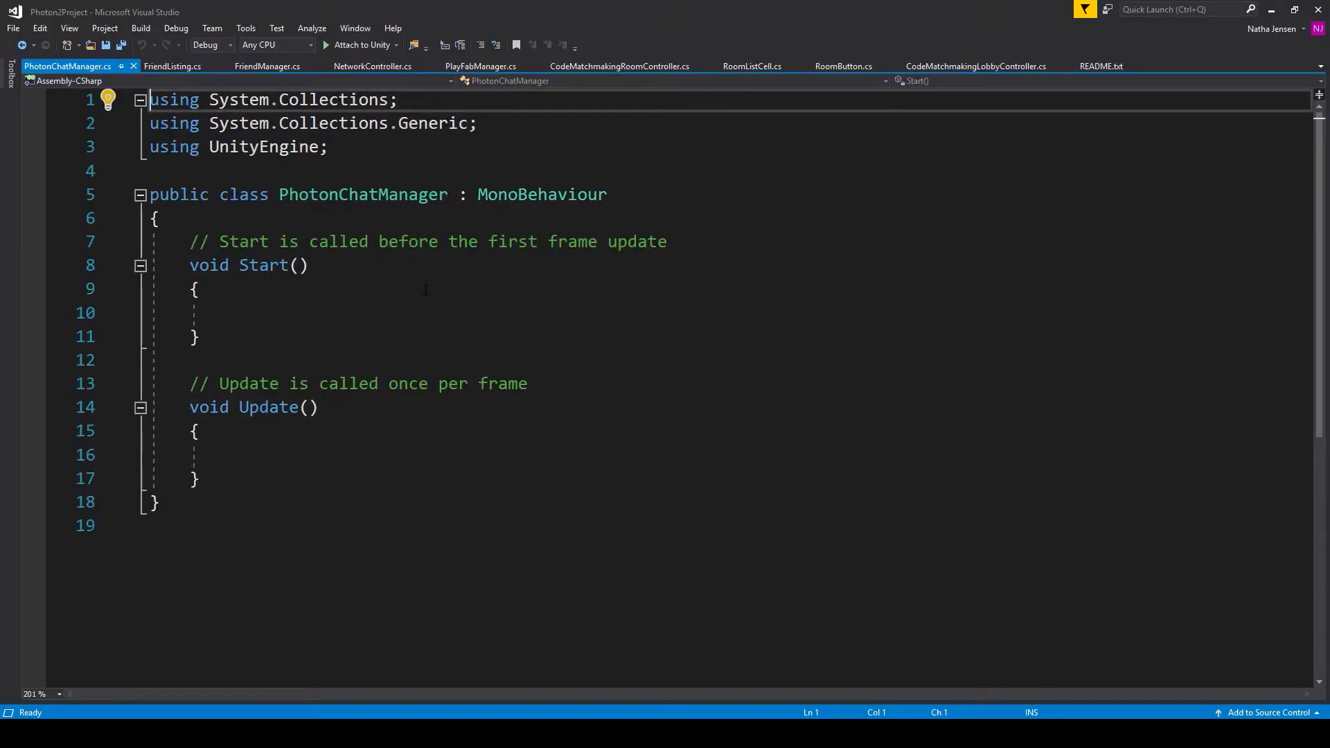
# - Declare a 'ChatClient chatClient;' field and add the Photon.Chat using directive via Quick Action
pyautogui.click(204, 218)
pyautogui.press('Return')
pyautogui.press('Return')
pyautogui.press('Return')
pyautogui.press('Up')
pyautogui.write('ChatCli')
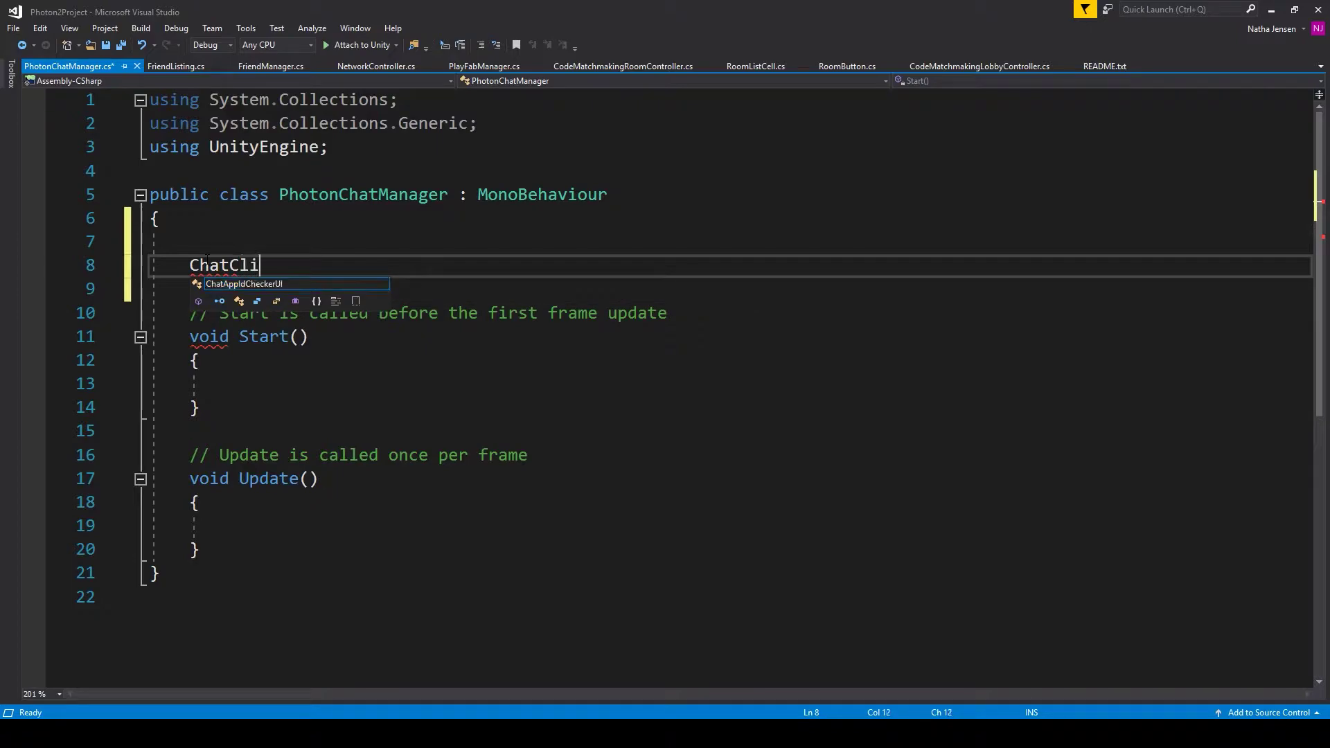
pyautogui.write('ent')
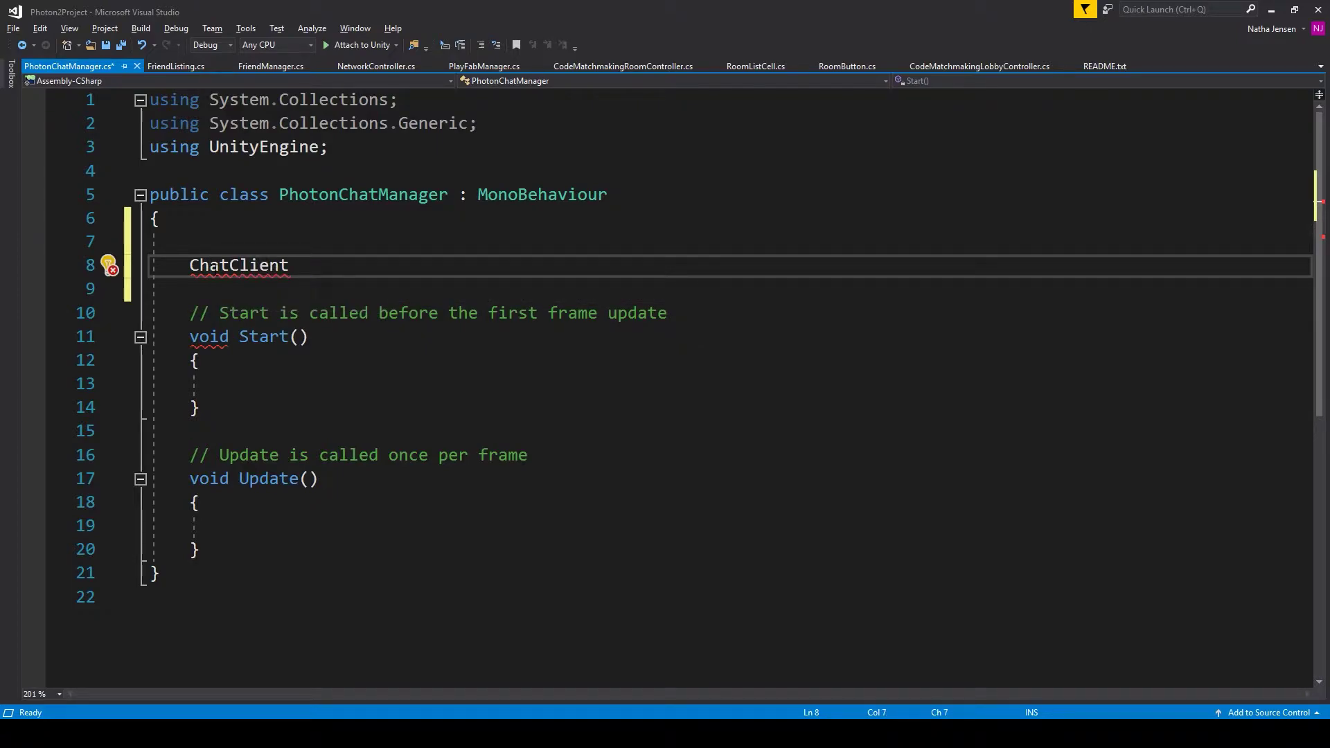
pyautogui.hotkey('ctrl', '.')
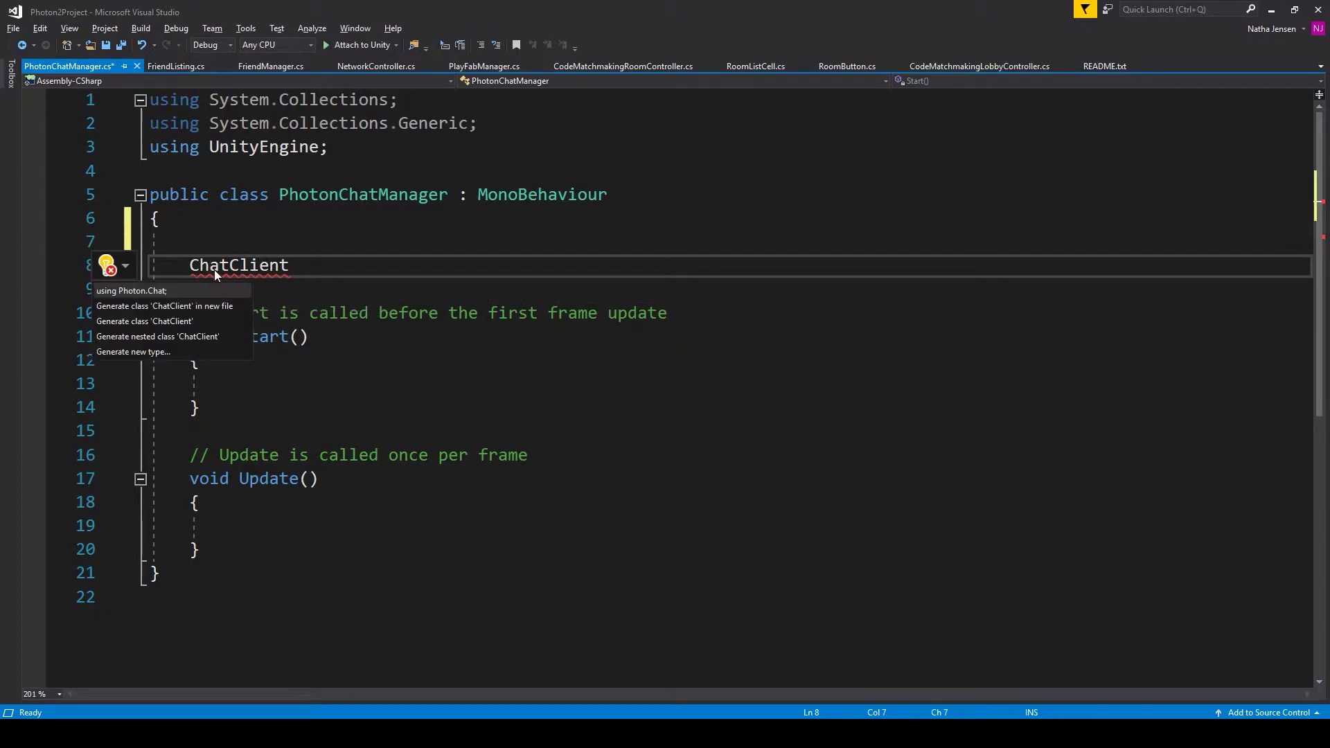
pyautogui.click(182, 294)
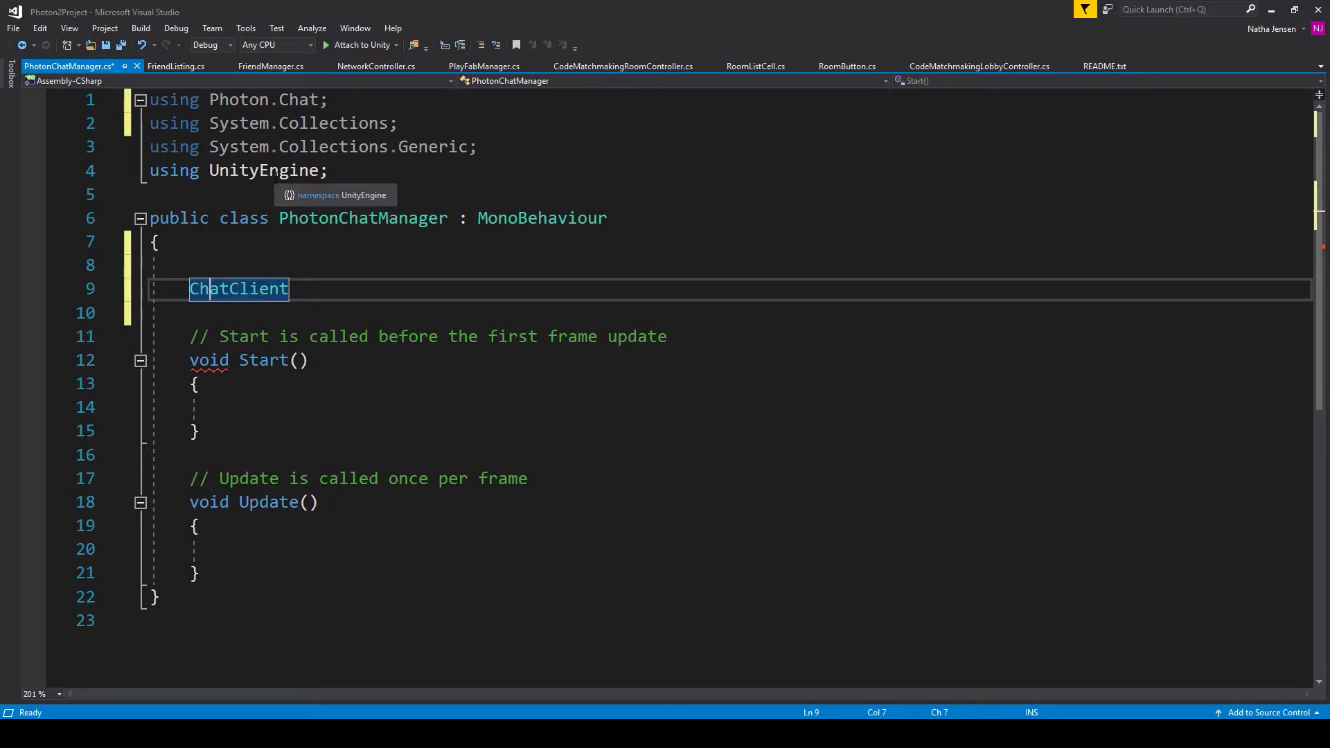
pyautogui.click(312, 292)
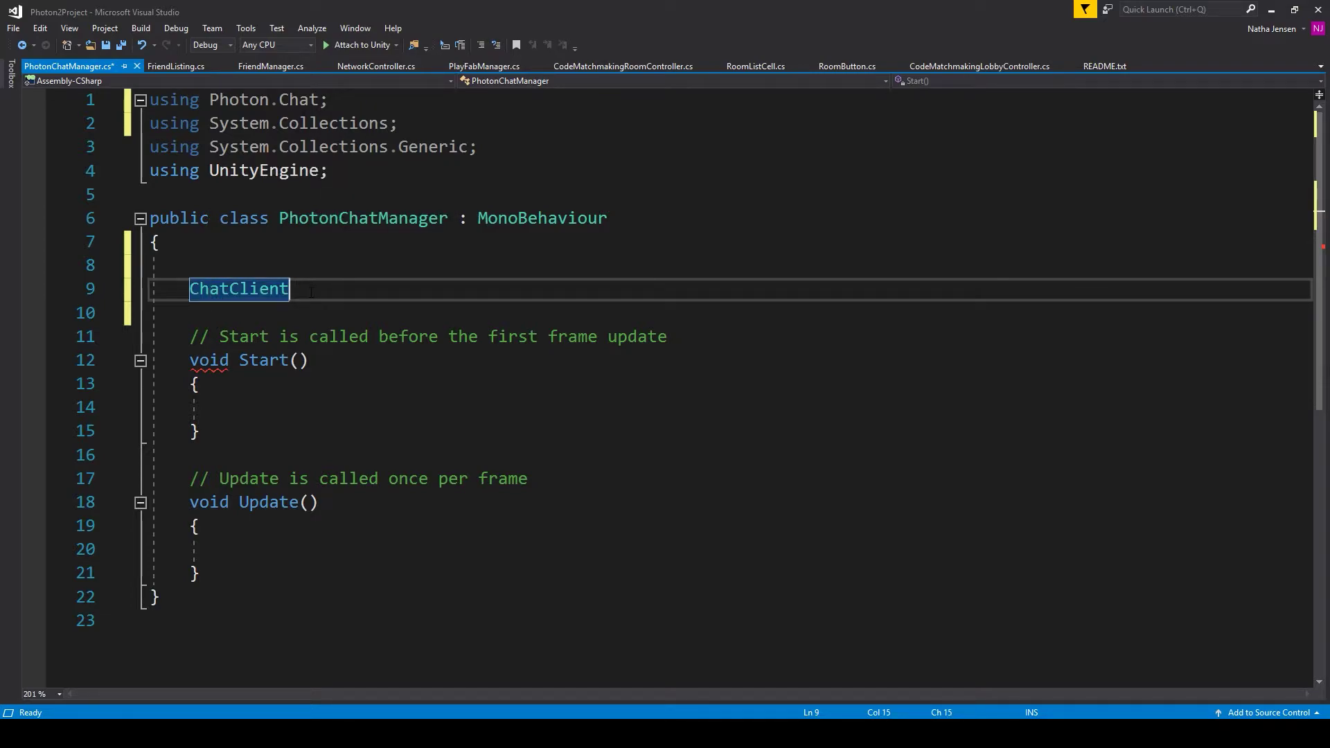
pyautogui.write('chat')
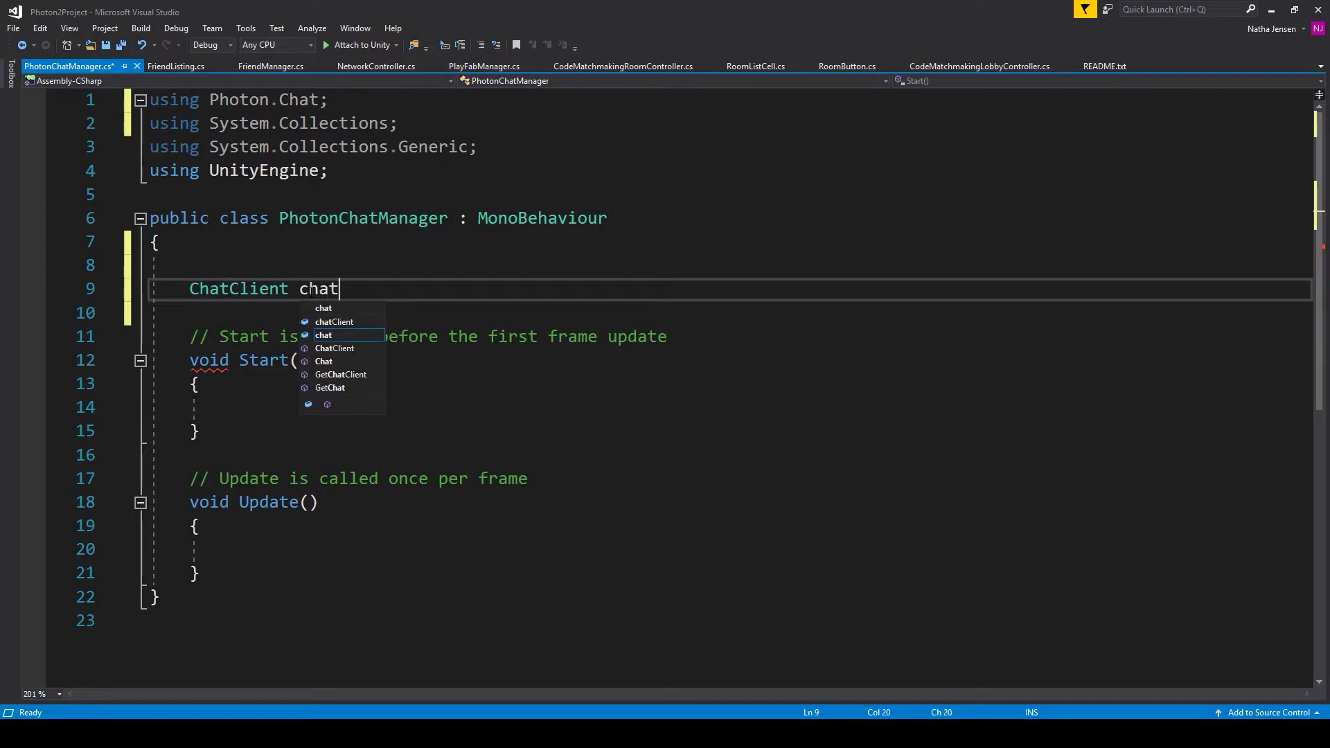
pyautogui.write('Client')
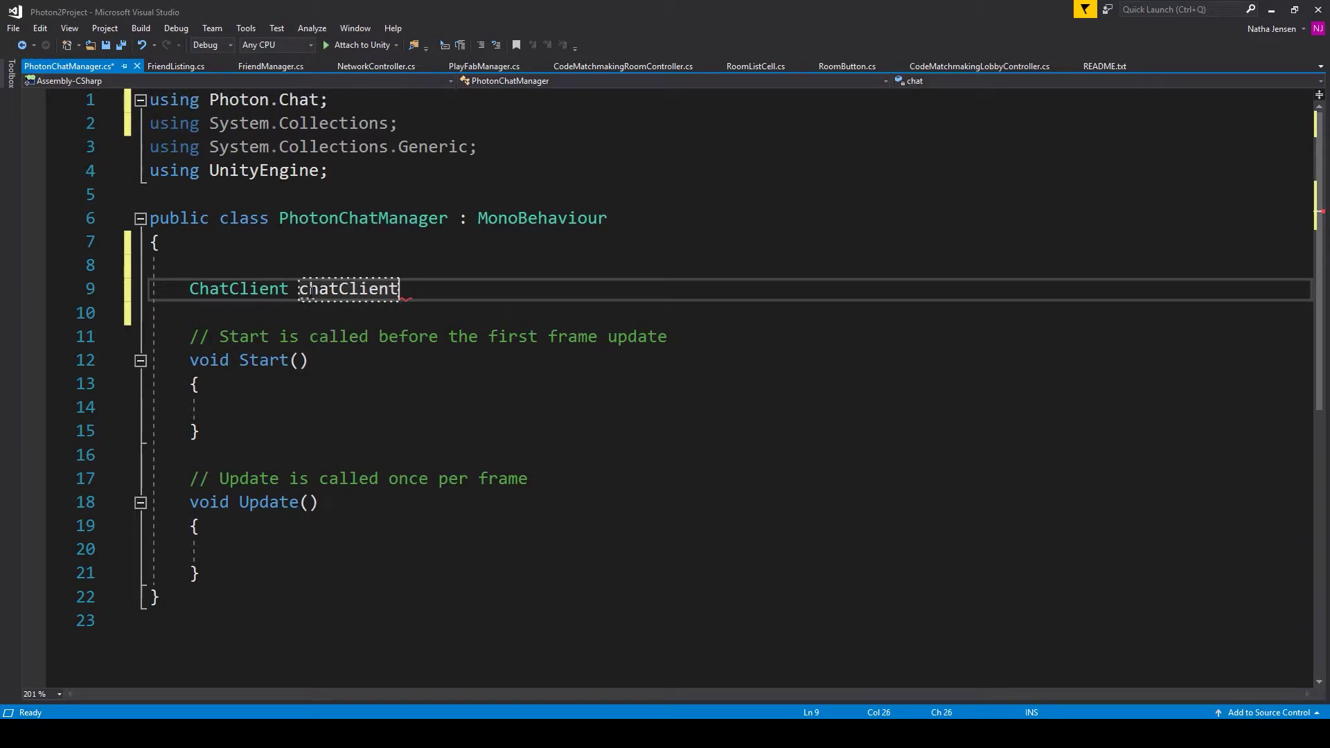
pyautogui.write(';')
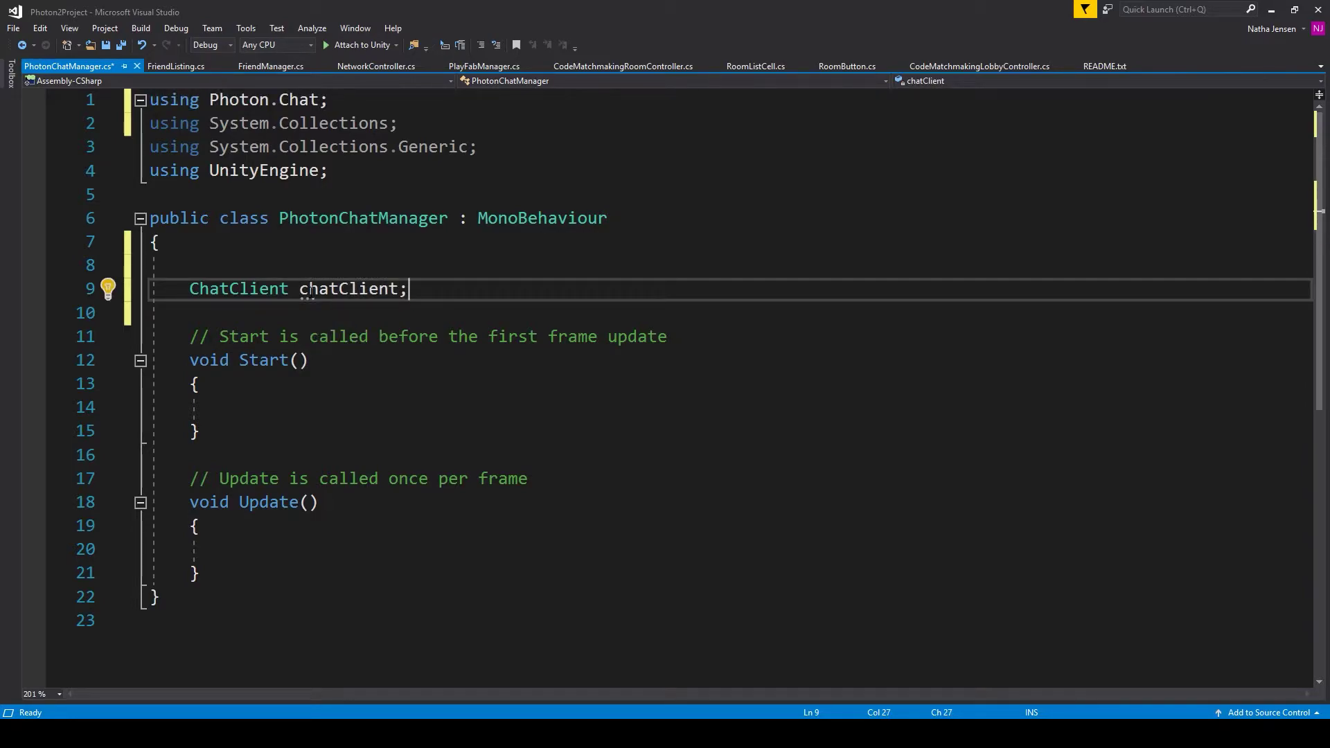
# - Assign chatClient = new ChatClient(this); inside Start()
pyautogui.click(270, 407)
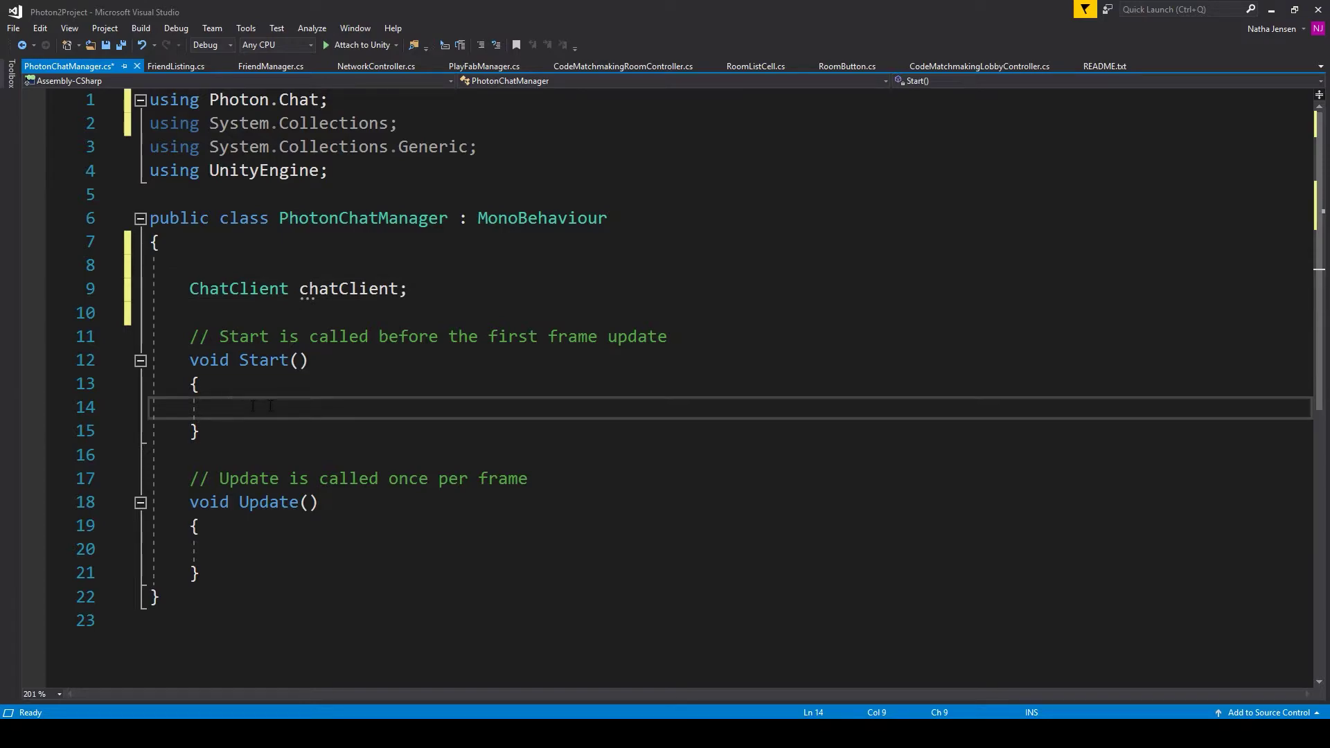
pyautogui.write('chat')
pyautogui.press('Tab')
pyautogui.write('= new ChatClient')
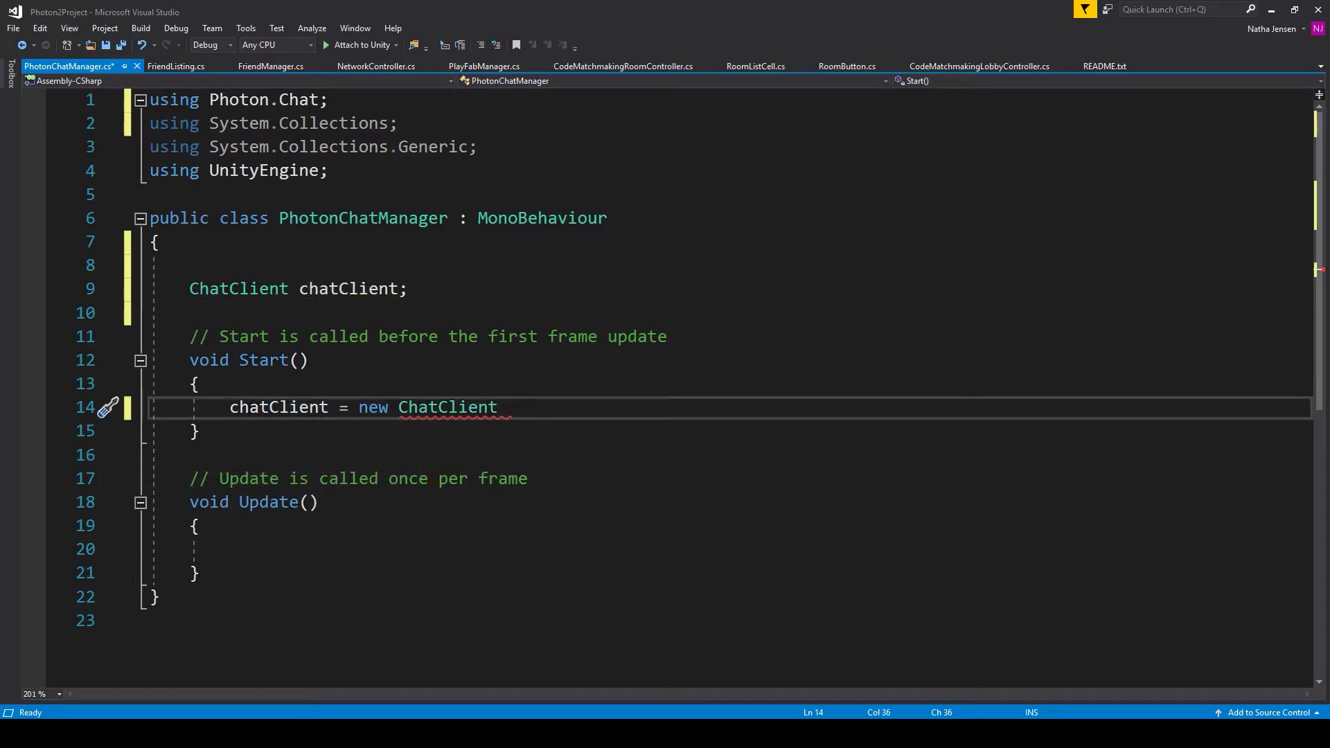
pyautogui.write('(this)')
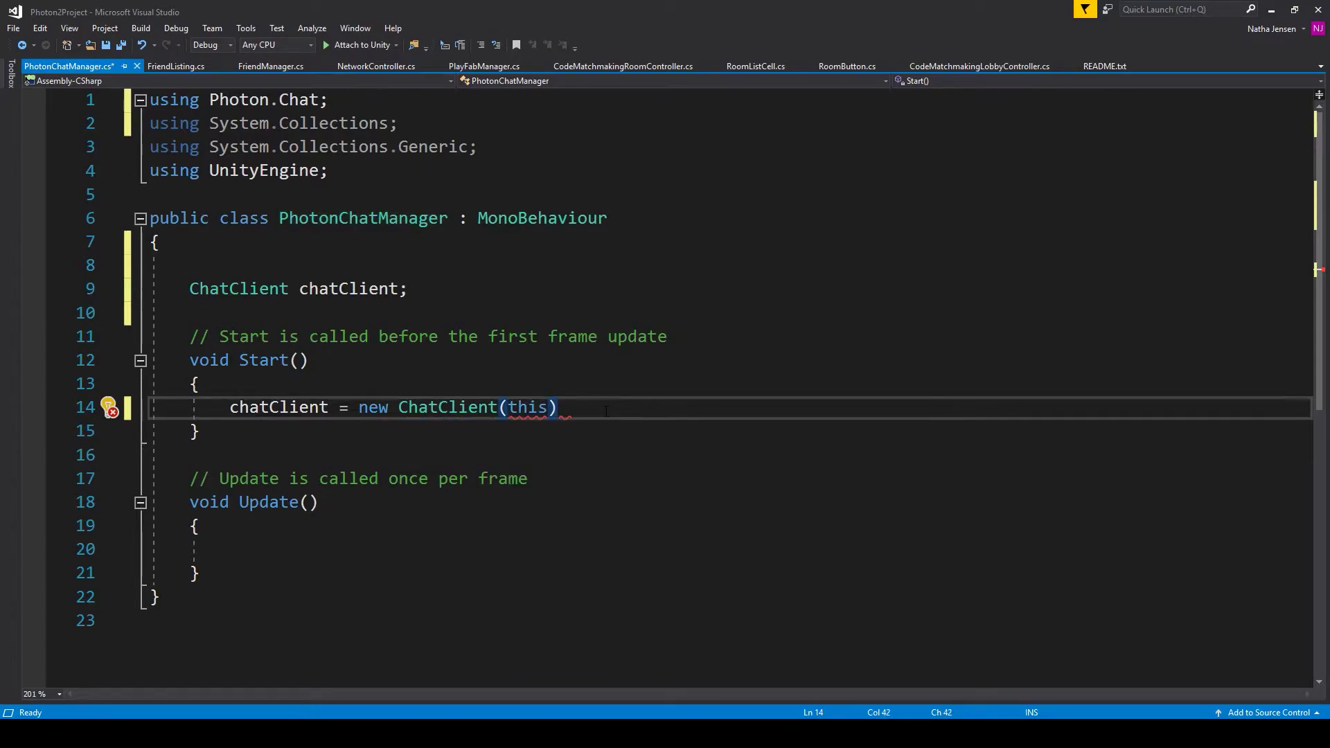
pyautogui.write(';')
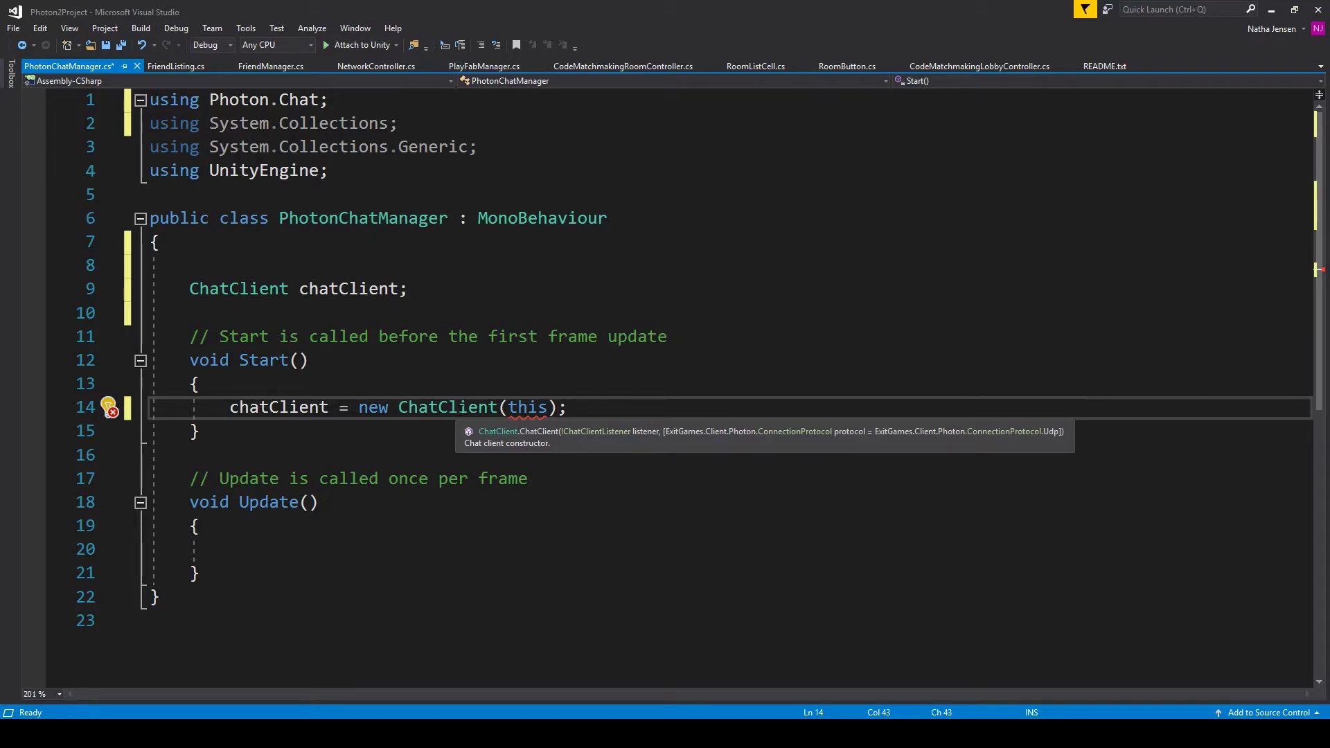
# - Add IChatClientListener to the class declaration alongside MonoBehaviour
pyautogui.click(628, 219)
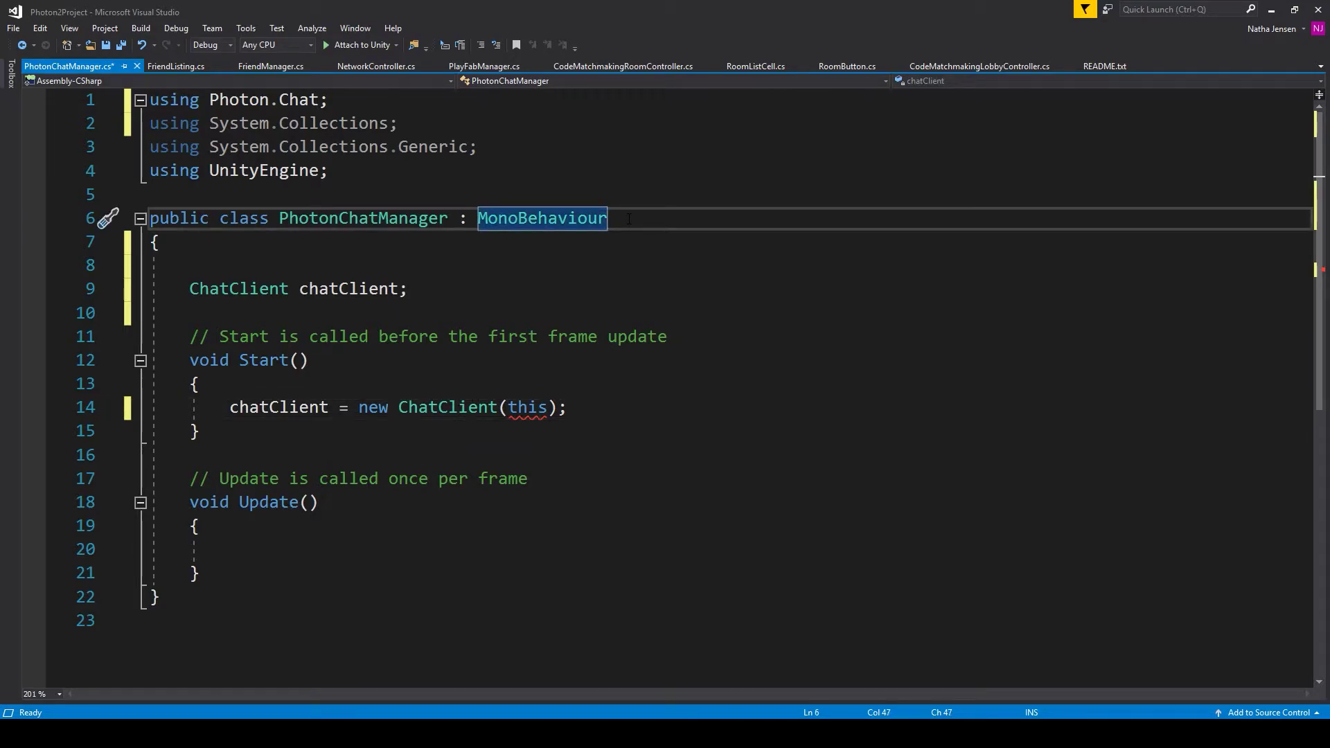
pyautogui.write(', ic')
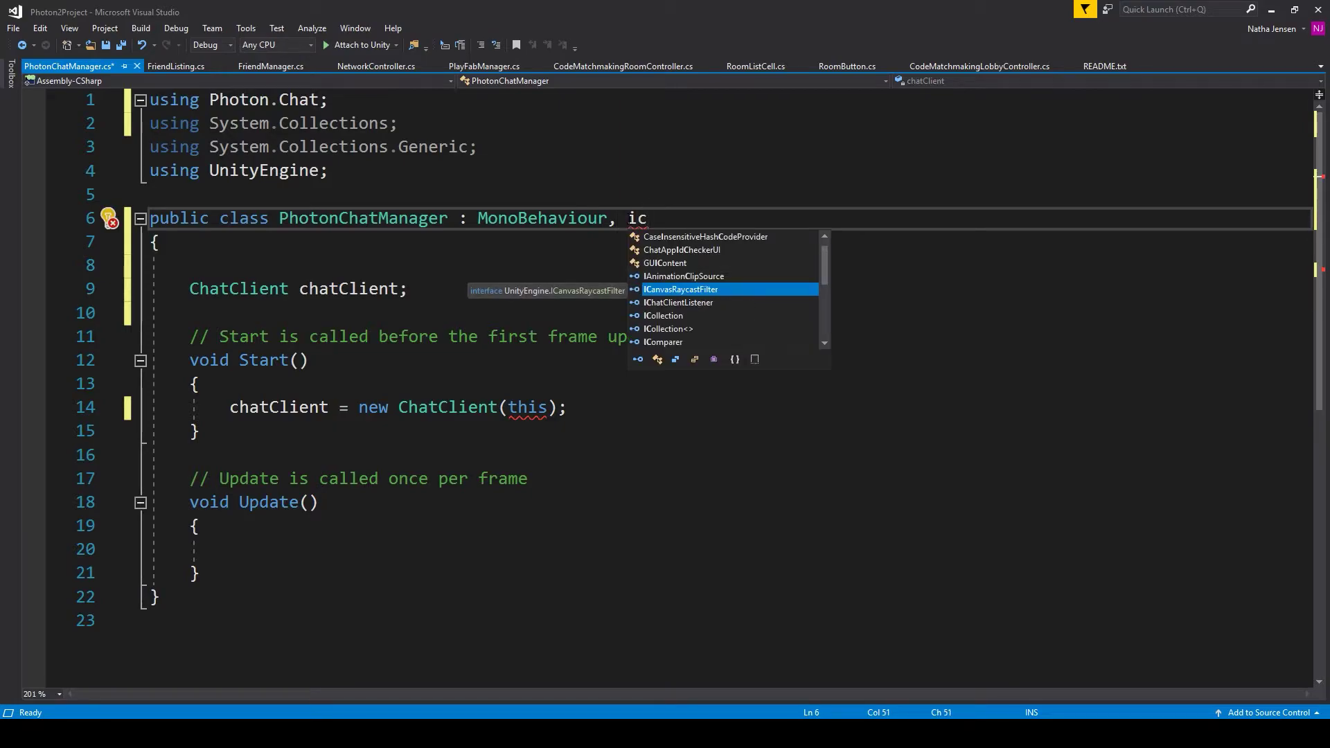
pyautogui.press('Down')
pyautogui.press('Tab')
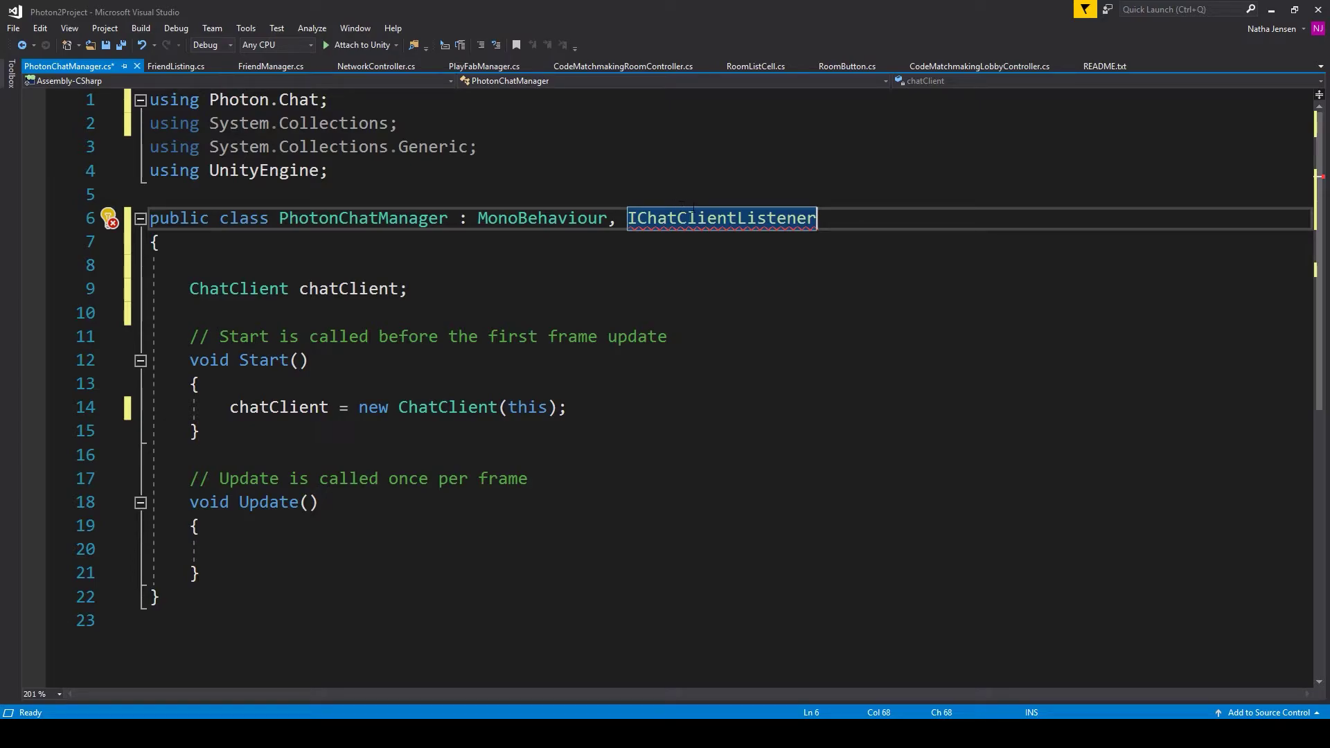
pyautogui.click(738, 219)
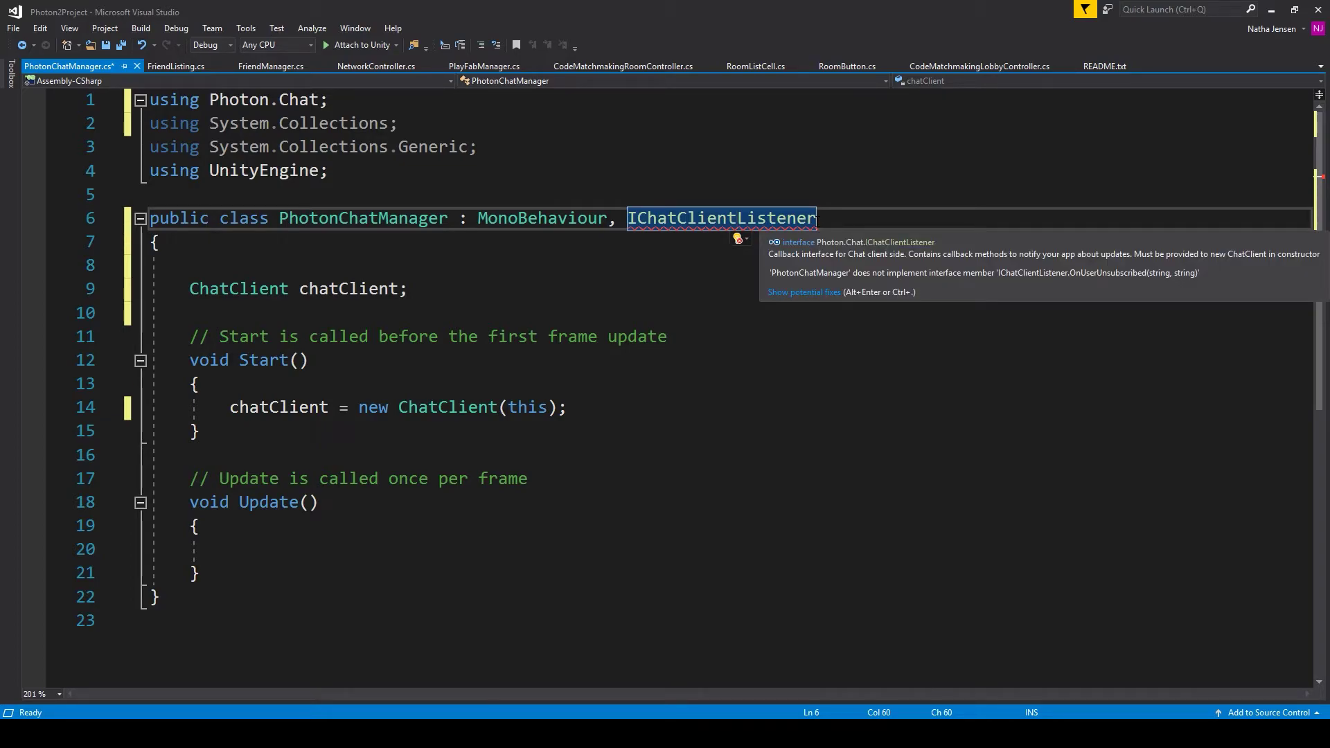
pyautogui.hotkey('ctrl', '.')
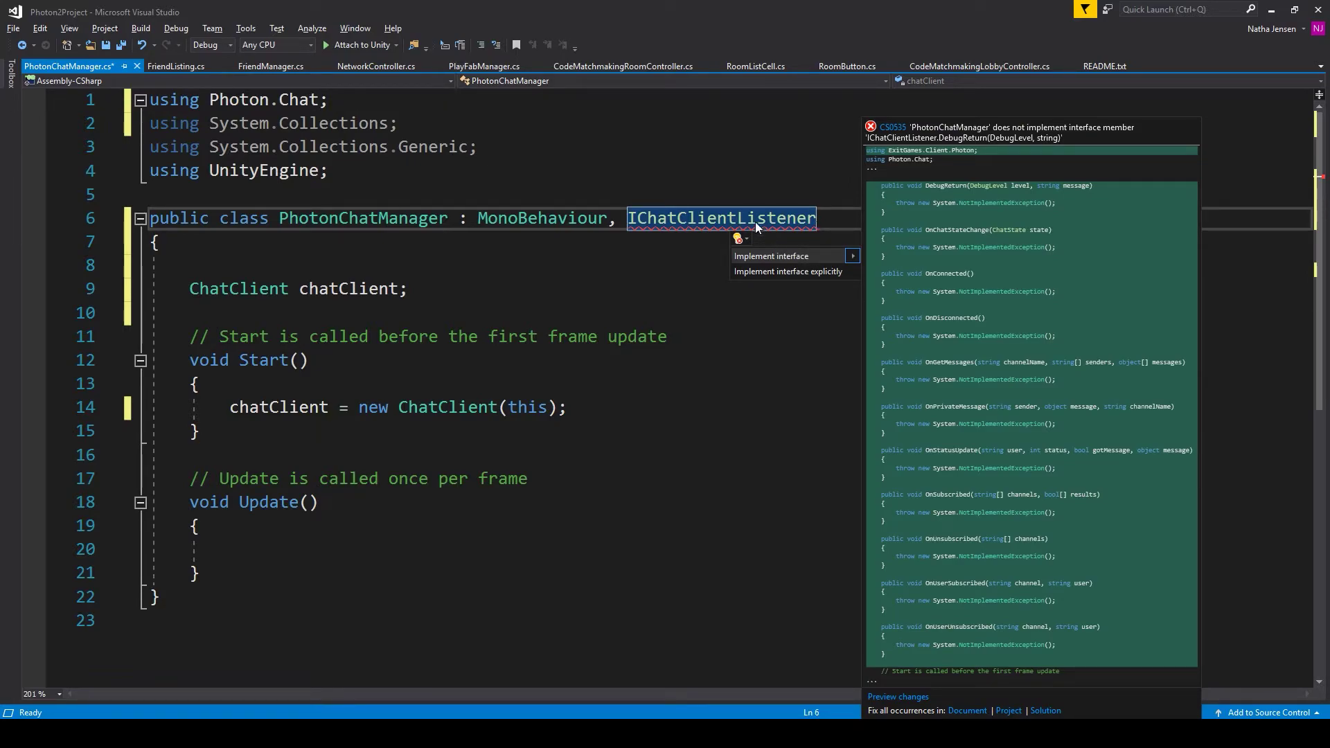
pyautogui.click(797, 261)
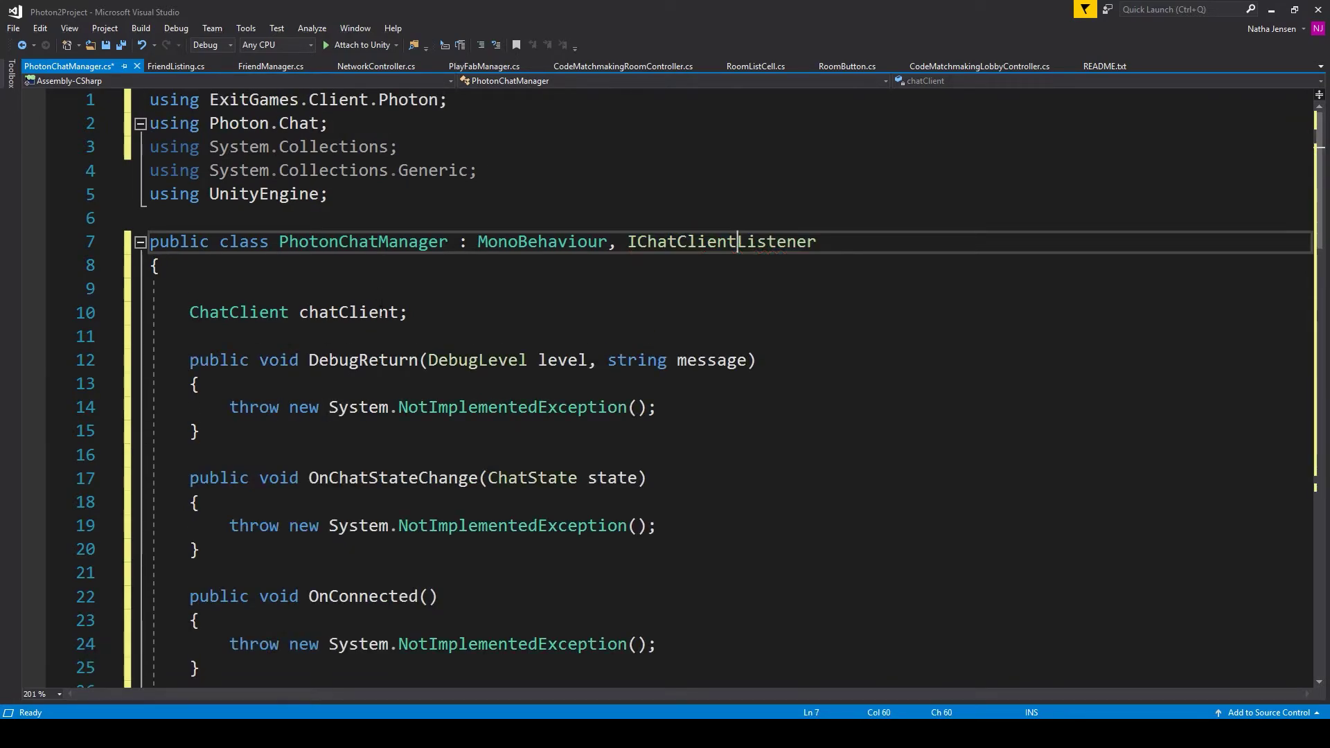
pyautogui.scroll(-4, 345, 332)
pyautogui.scroll(-1, 345, 334)
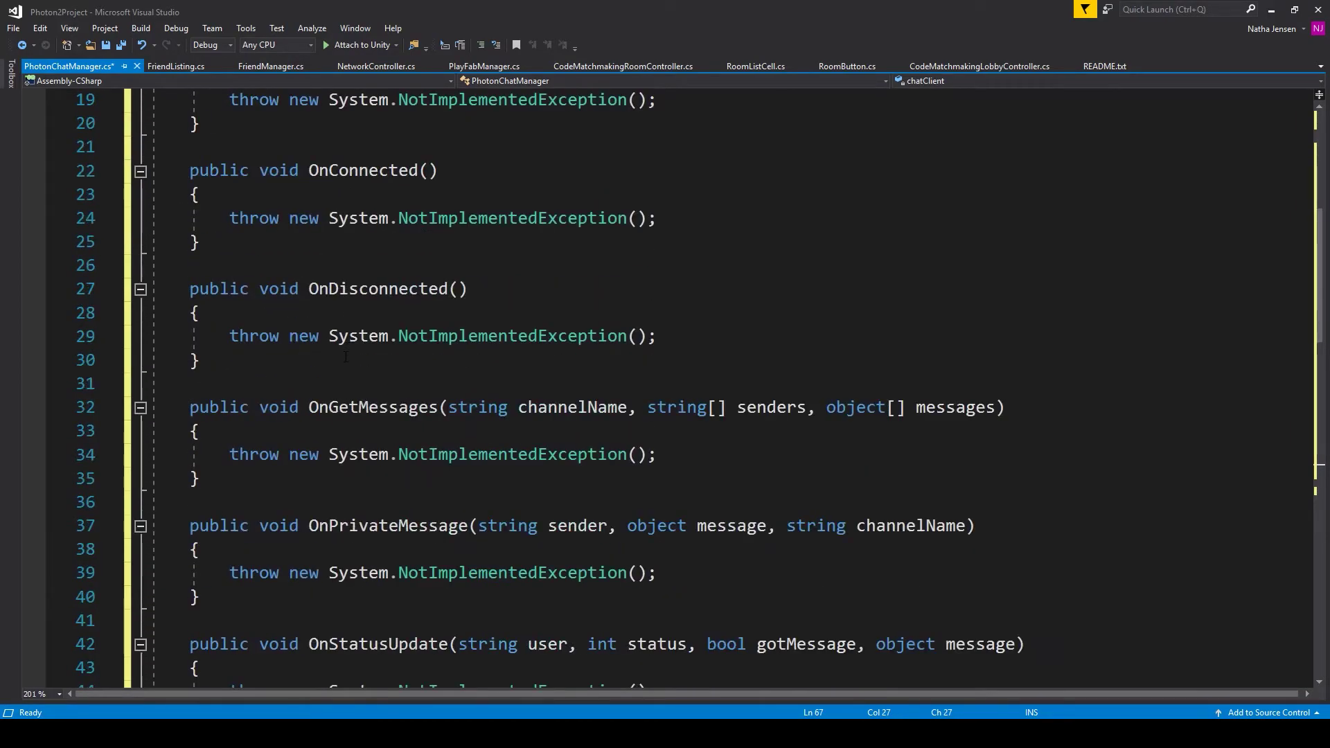
pyautogui.scroll(-4, 345, 344)
pyautogui.scroll(-3, 344, 364)
pyautogui.scroll(-2, 344, 364)
pyautogui.scroll(-3, 343, 374)
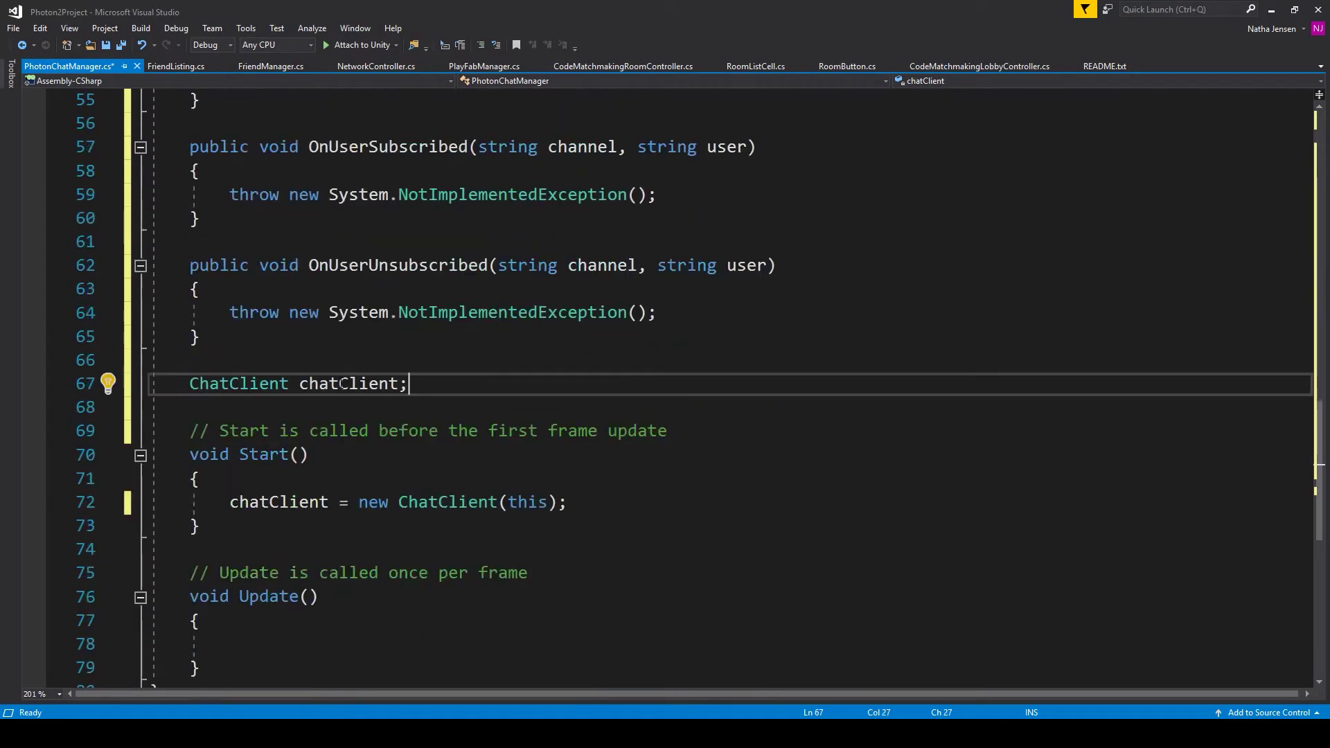
pyautogui.scroll(-1, 342, 384)
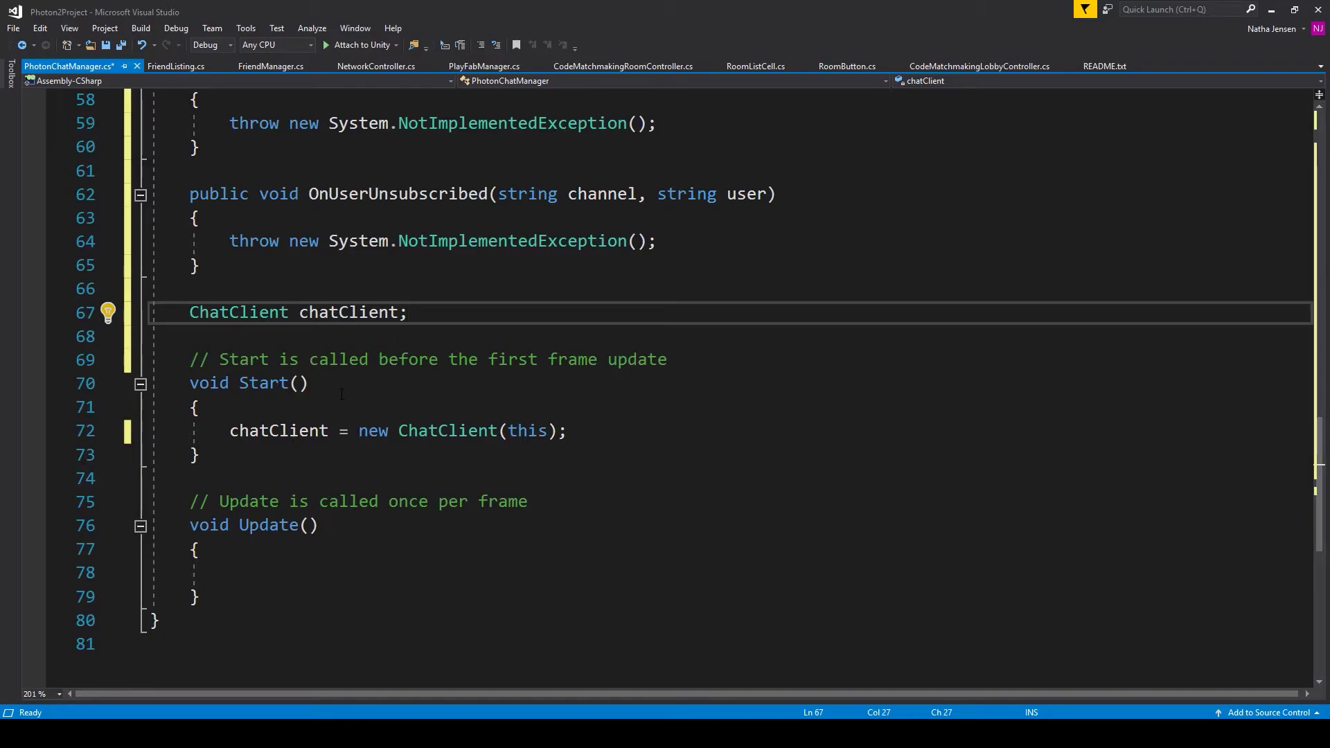
# - Begin a chatClient.Connect( call on a new line in Start()
pyautogui.click(638, 441)
pyautogui.press('Return')
pyautogui.write('chat')
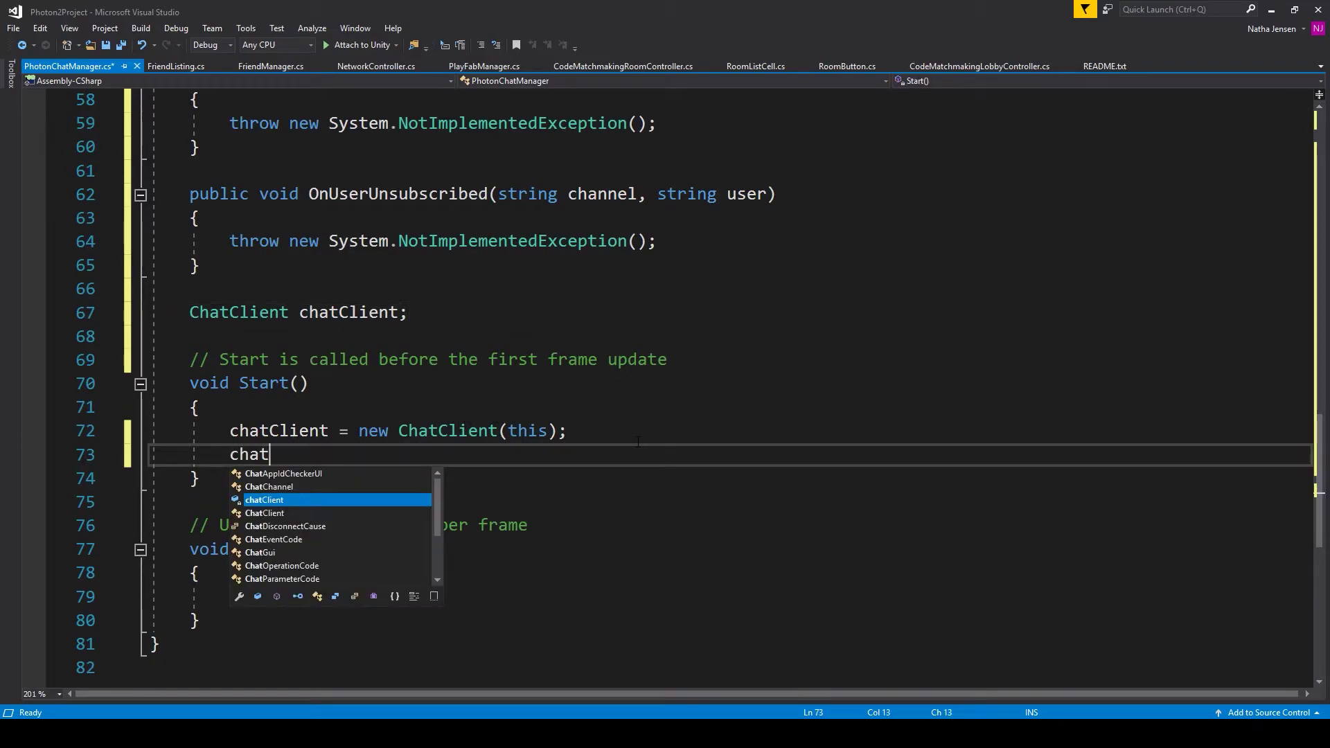
pyautogui.press('Tab')
pyautogui.write('.con')
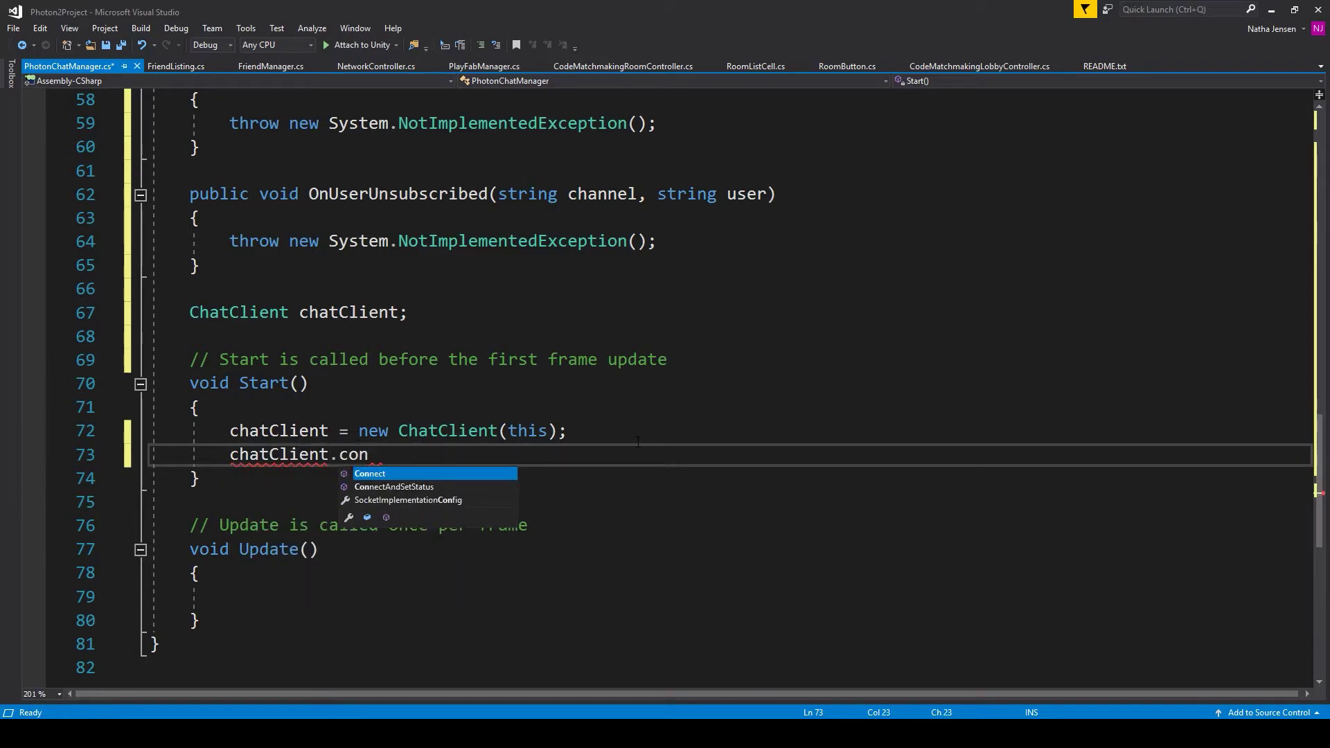
pyautogui.press('Tab')
pyautogui.write('(')
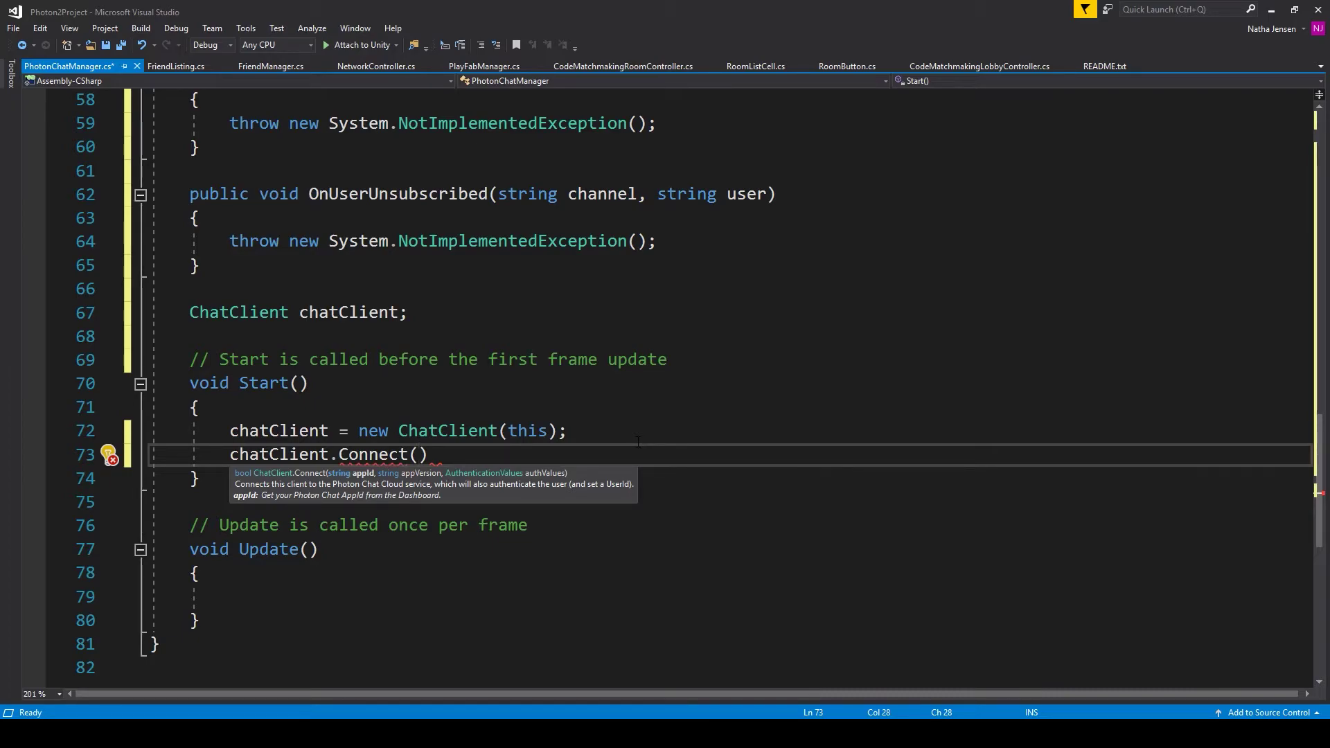
pyautogui.write('photonn.se')
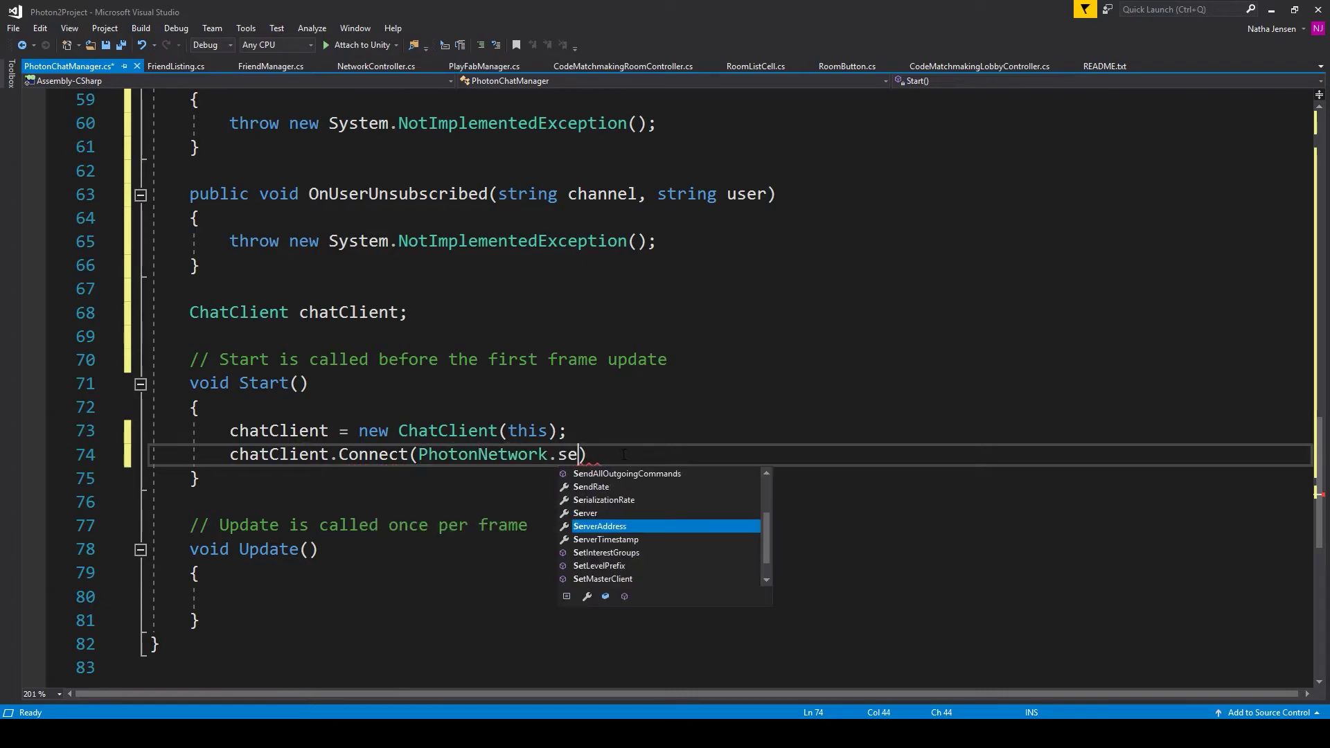
pyautogui.write('rve')
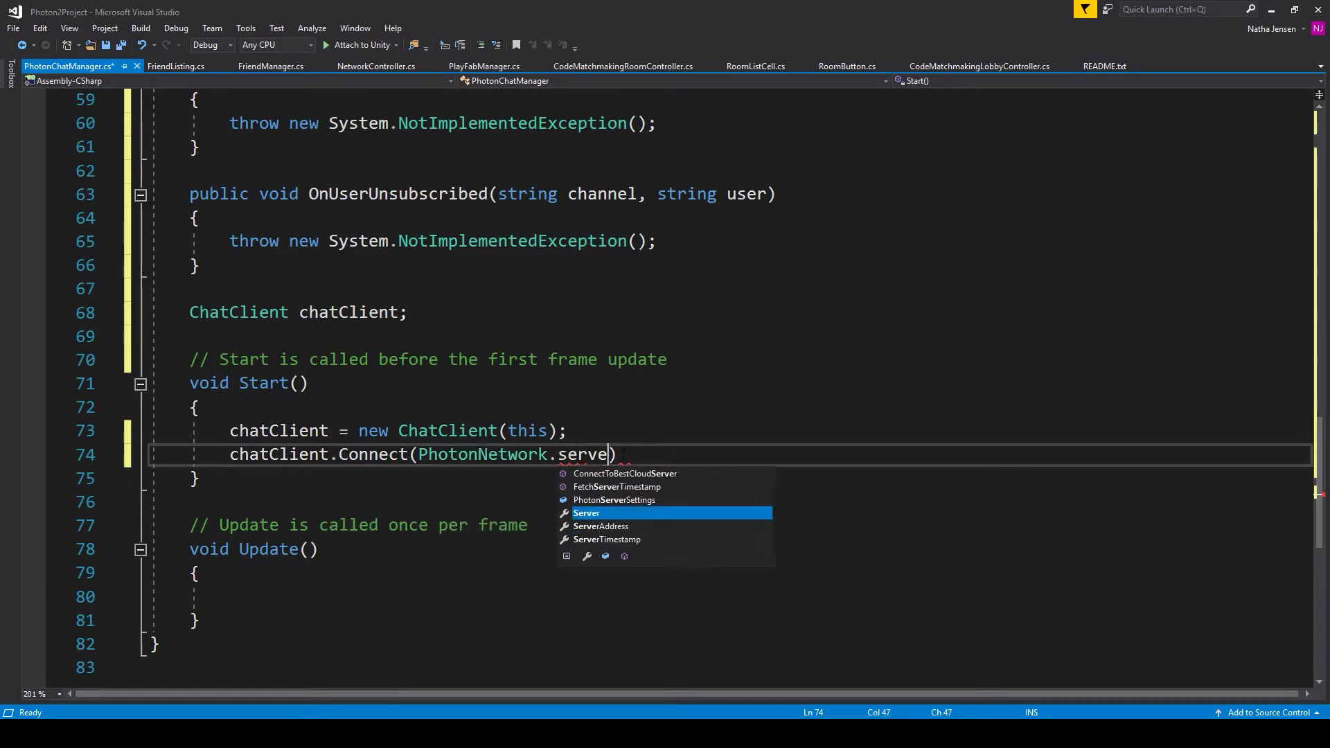
pyautogui.write('.chat')
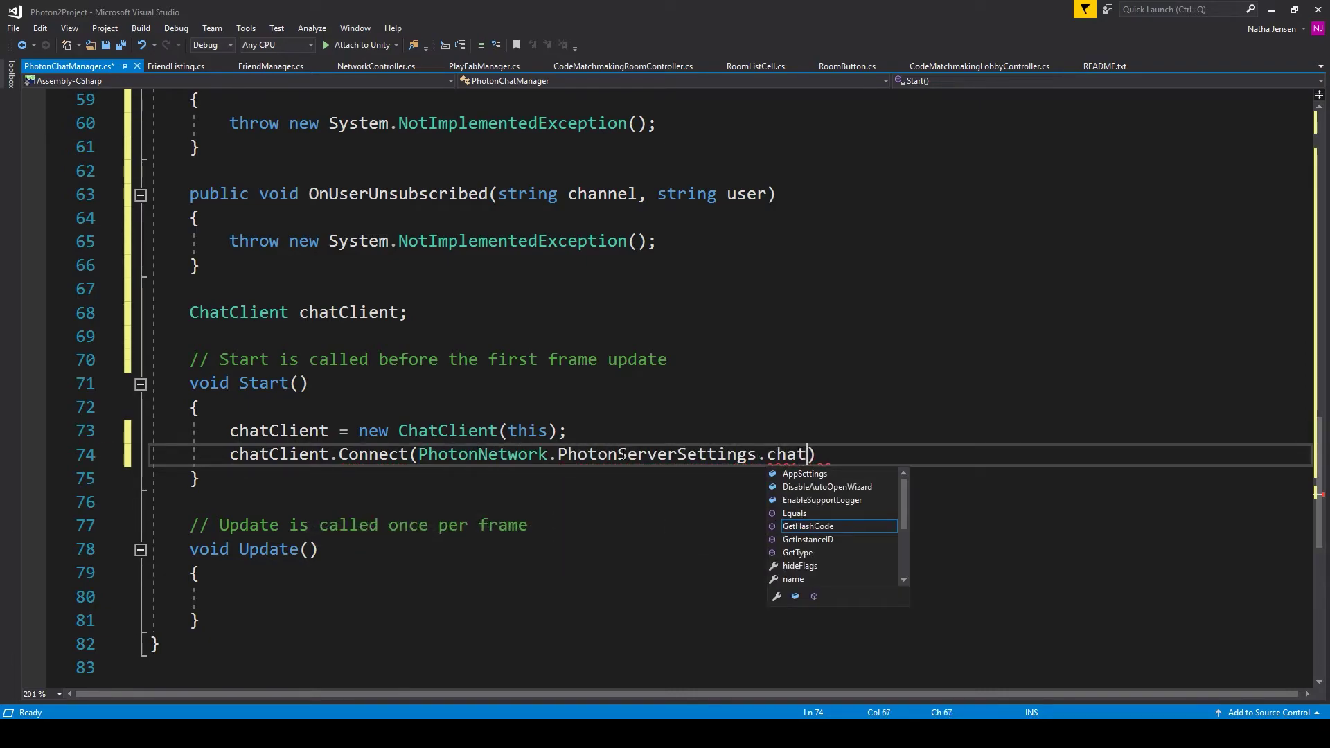
# - Pass PhotonNetwork.PhotonServerSettings.AppSettings.AppIdChat and PhotonNetwork.AppVersion as Connect arguments
pyautogui.press('Up')
pyautogui.press('Up')
pyautogui.press('Up')
pyautogui.press('Tab')
pyautogui.write('.')
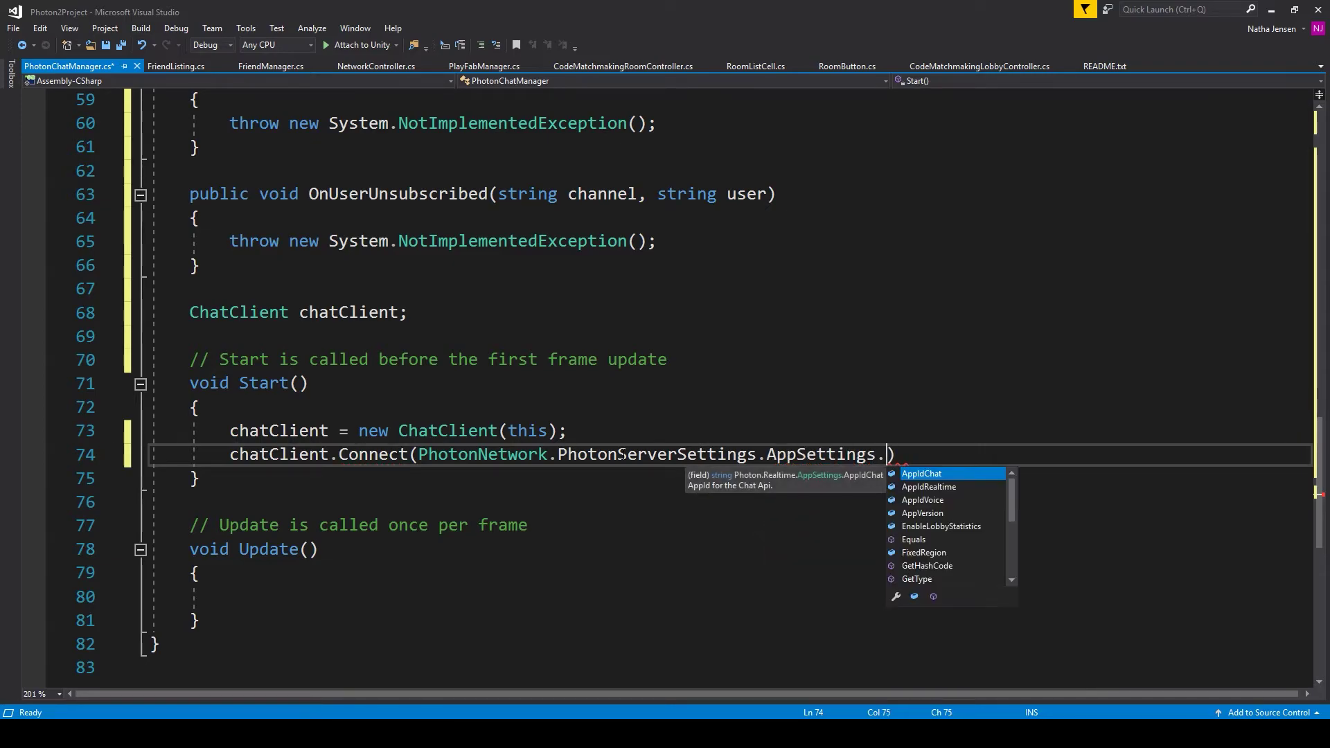
pyautogui.write('chat')
pyautogui.press('Tab')
pyautogui.write(', photon')
pyautogui.press('Tab')
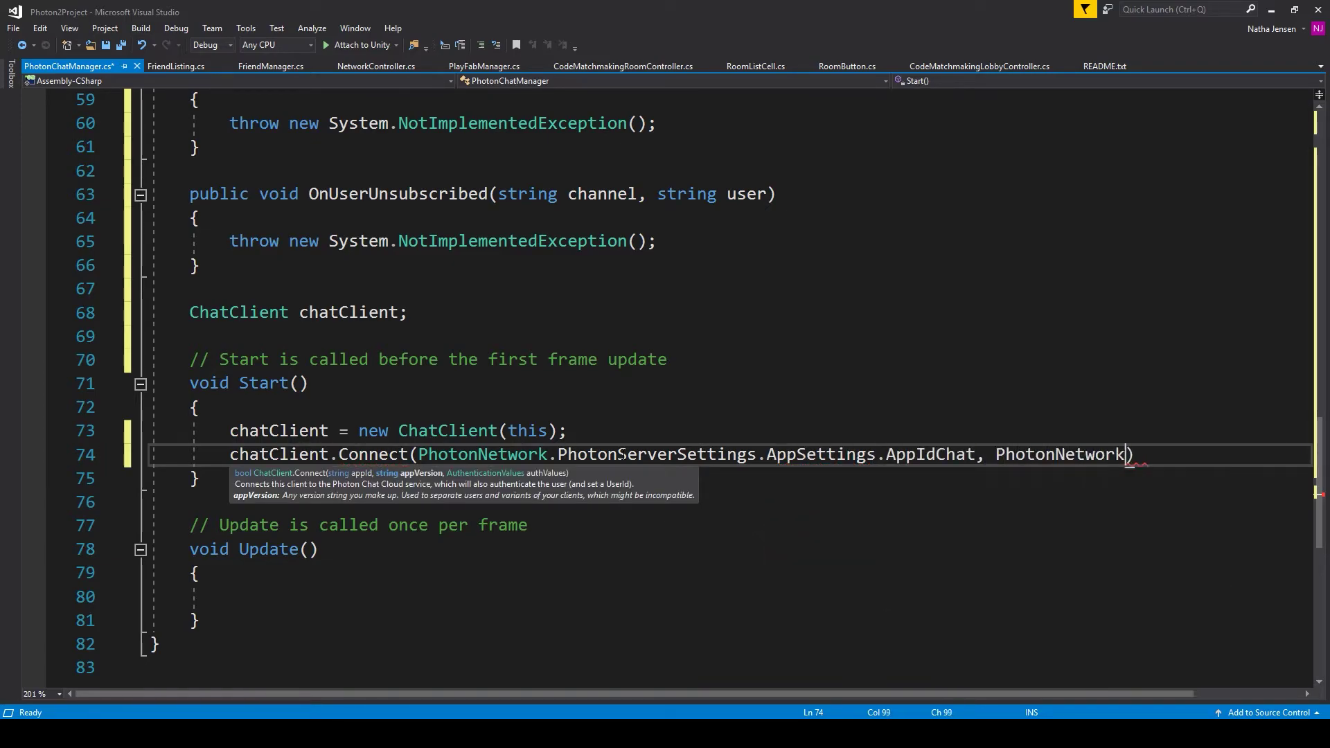
pyautogui.write('.')
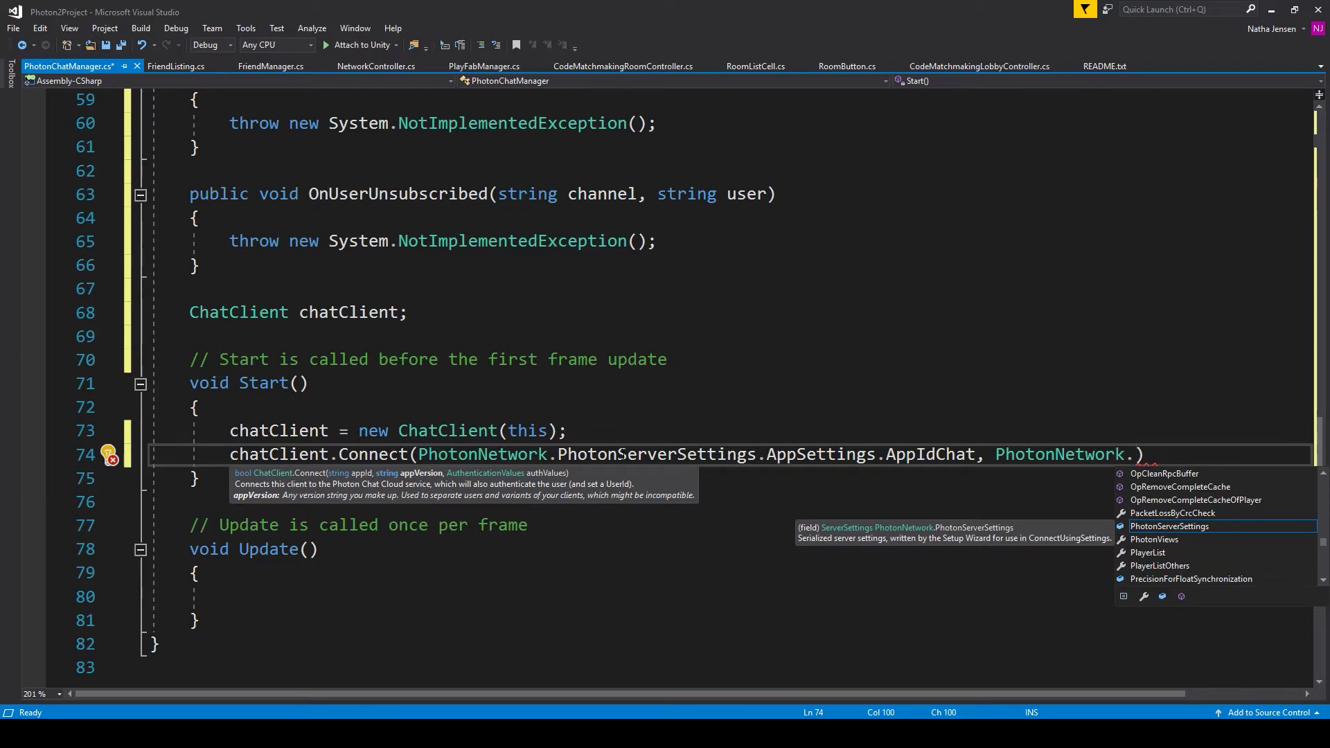
pyautogui.write('ap')
pyautogui.press('Tab')
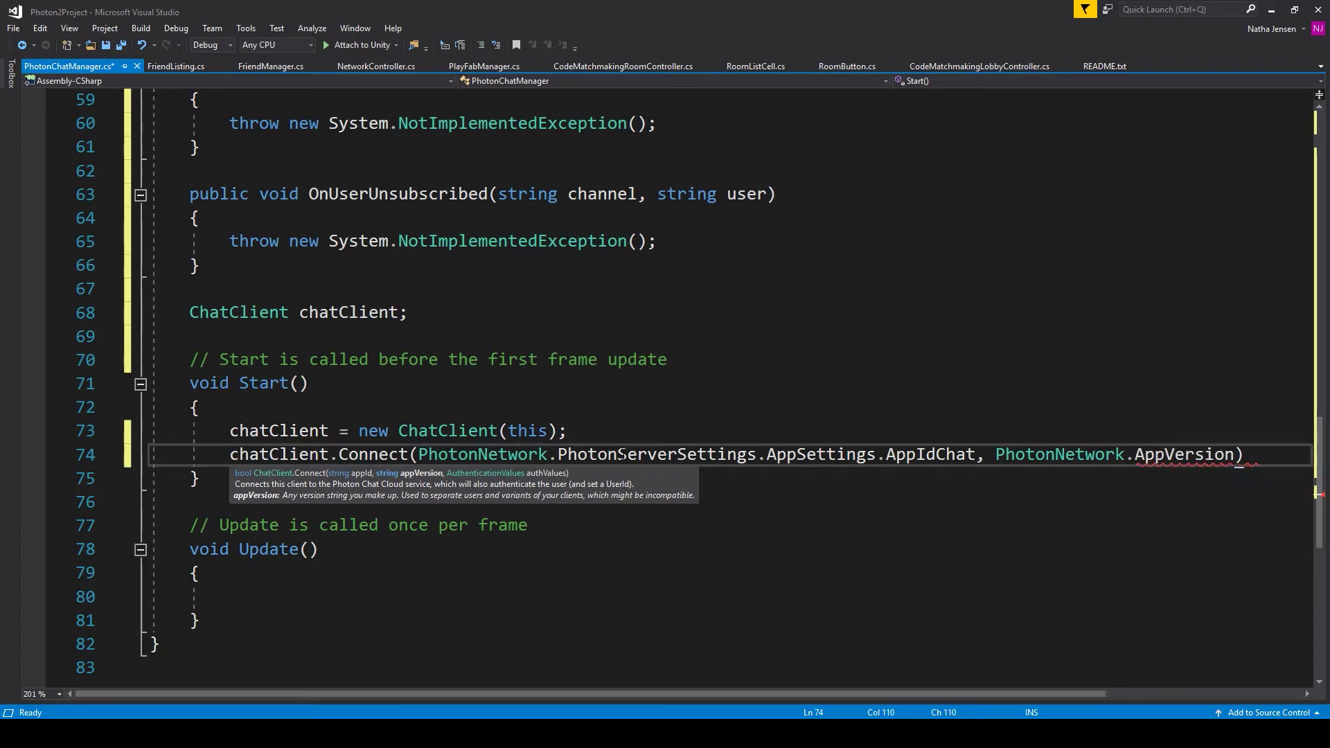
pyautogui.write(',')
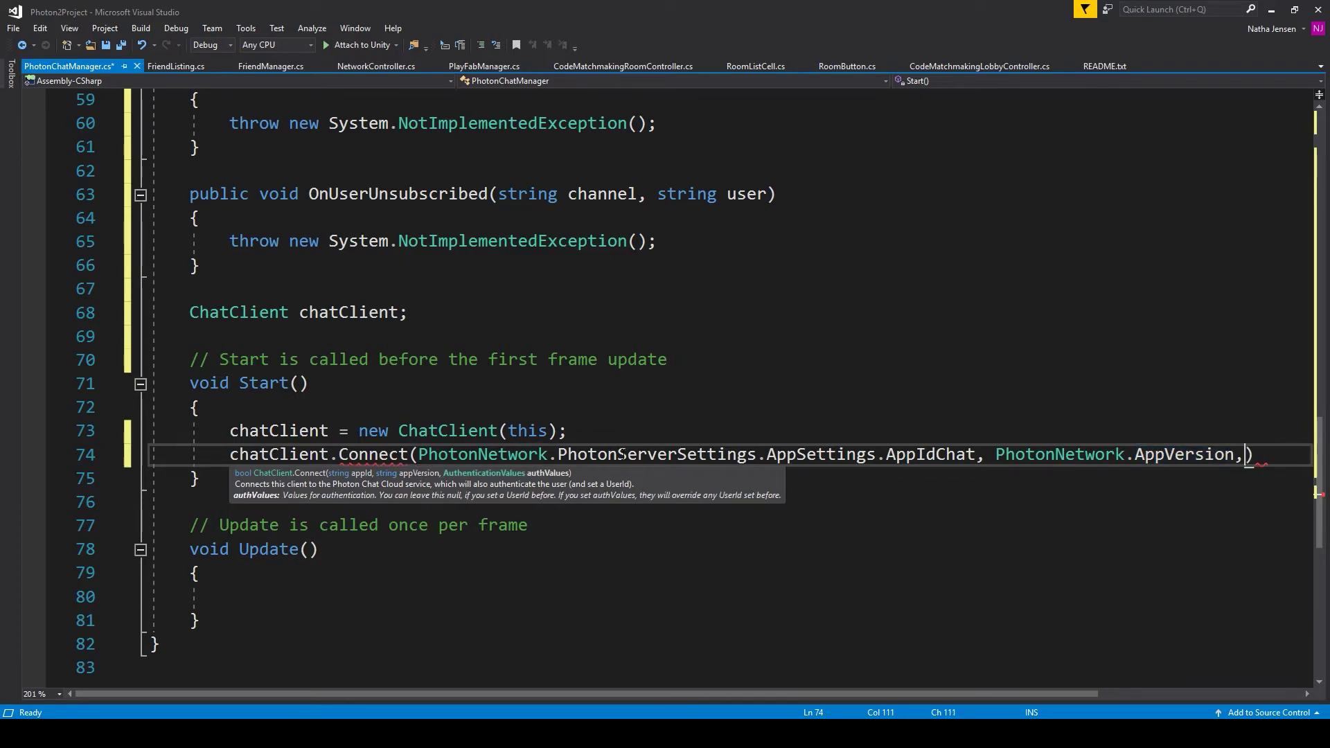
# - Supply new AuthenticationValues(userID) as the third Connect argument
pyautogui.hotkey('alt', 'Tab')
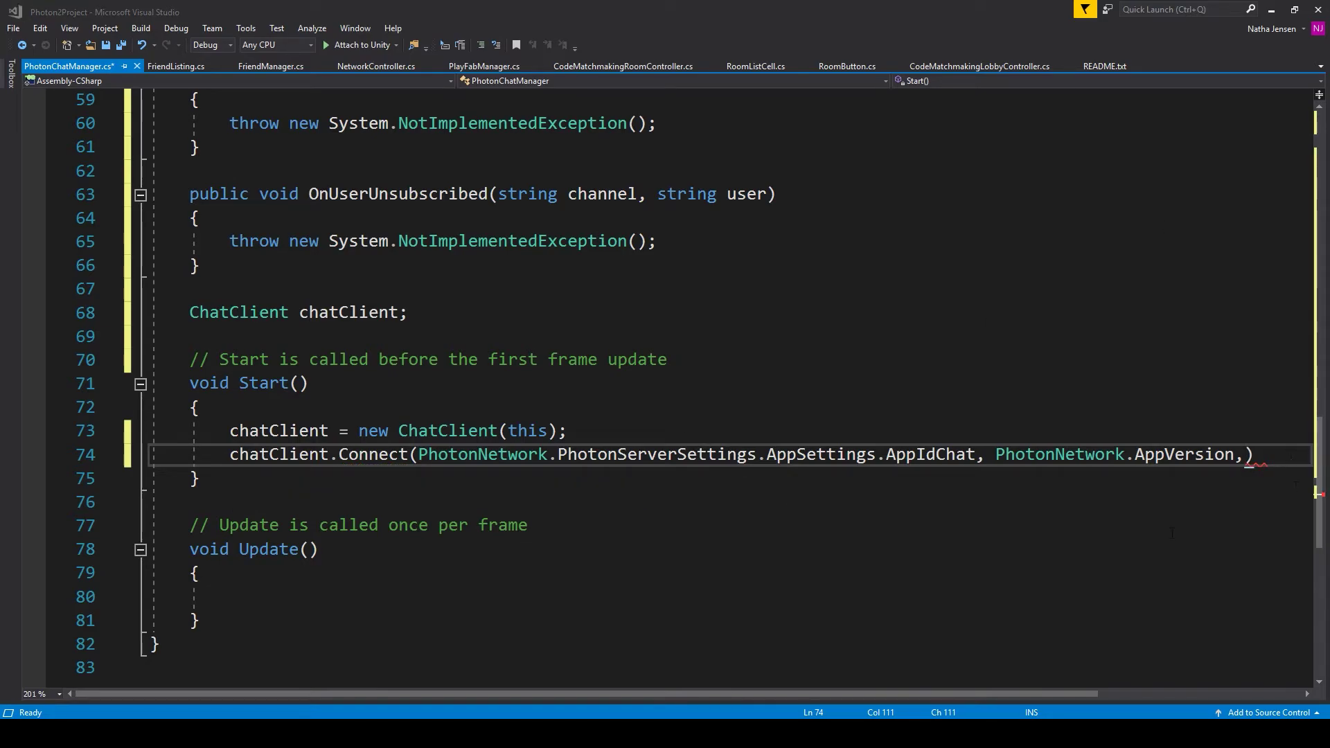
pyautogui.hotkey('alt', 'Tab')
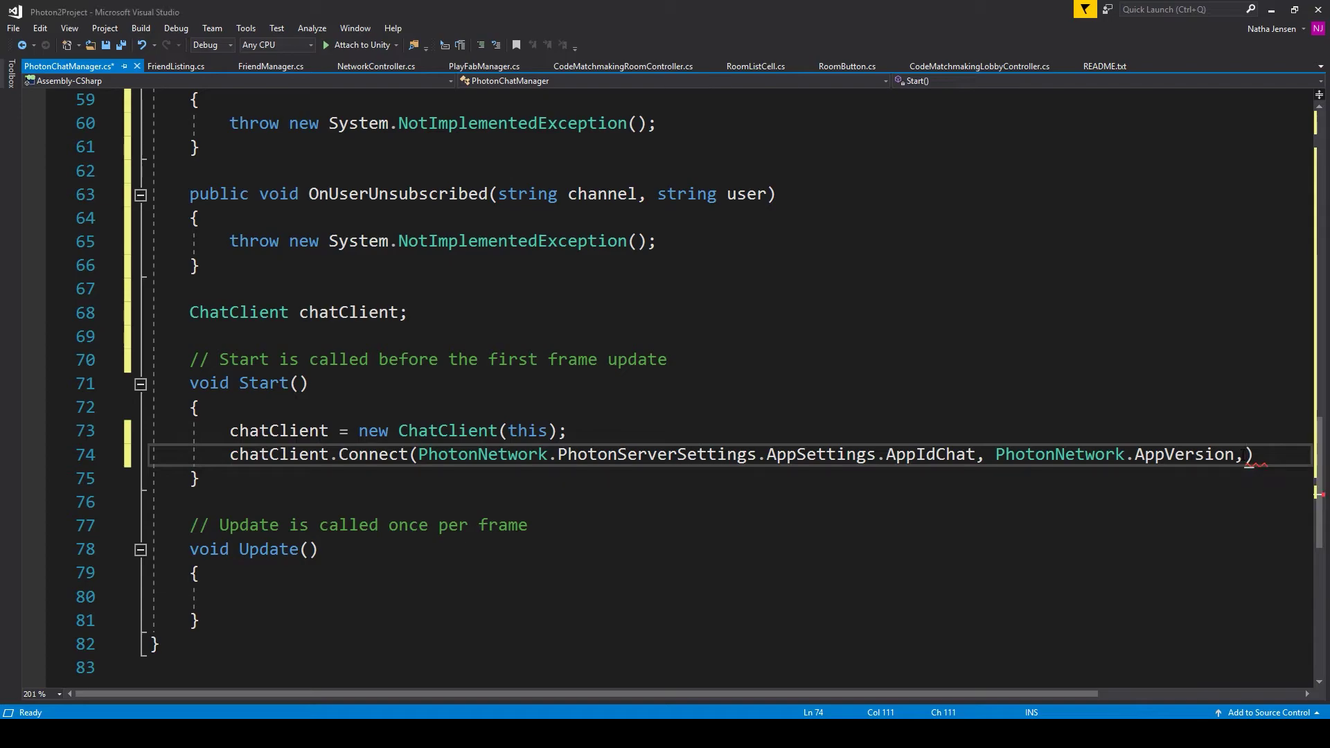
pyautogui.write('new')
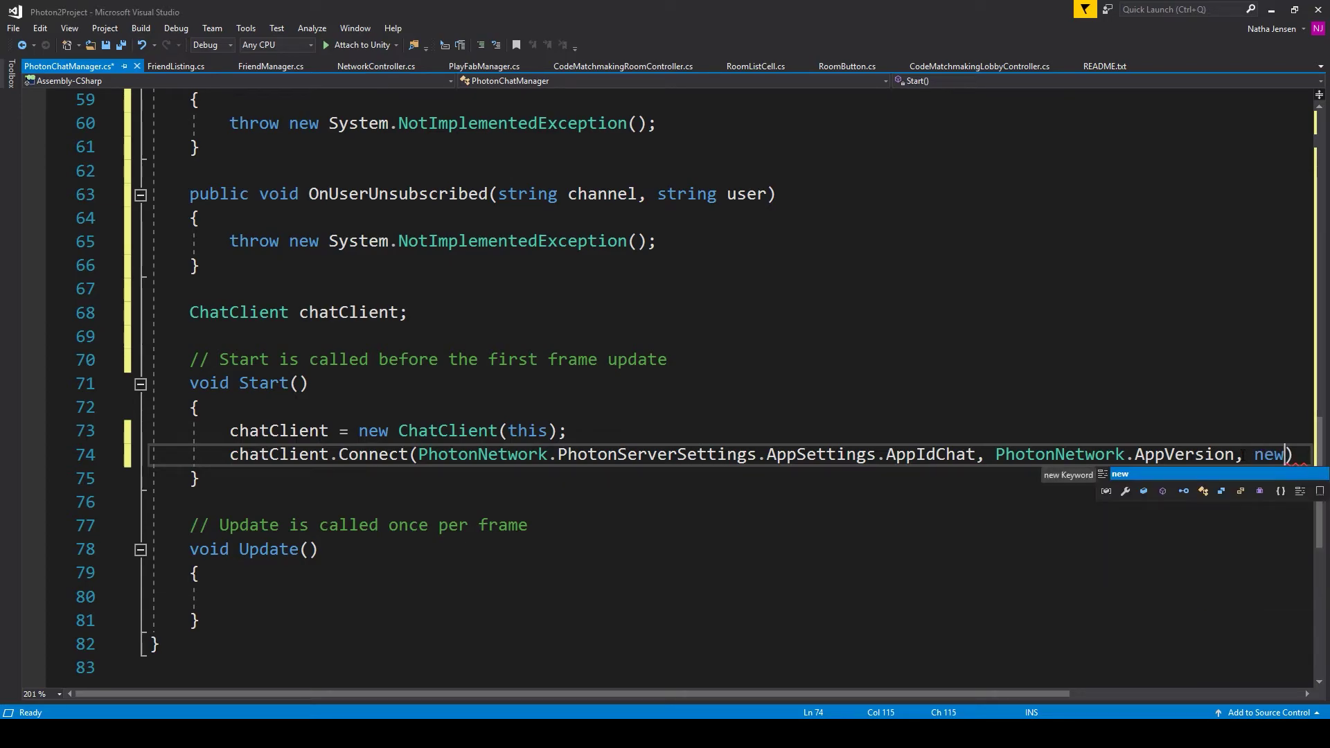
pyautogui.write(' aut')
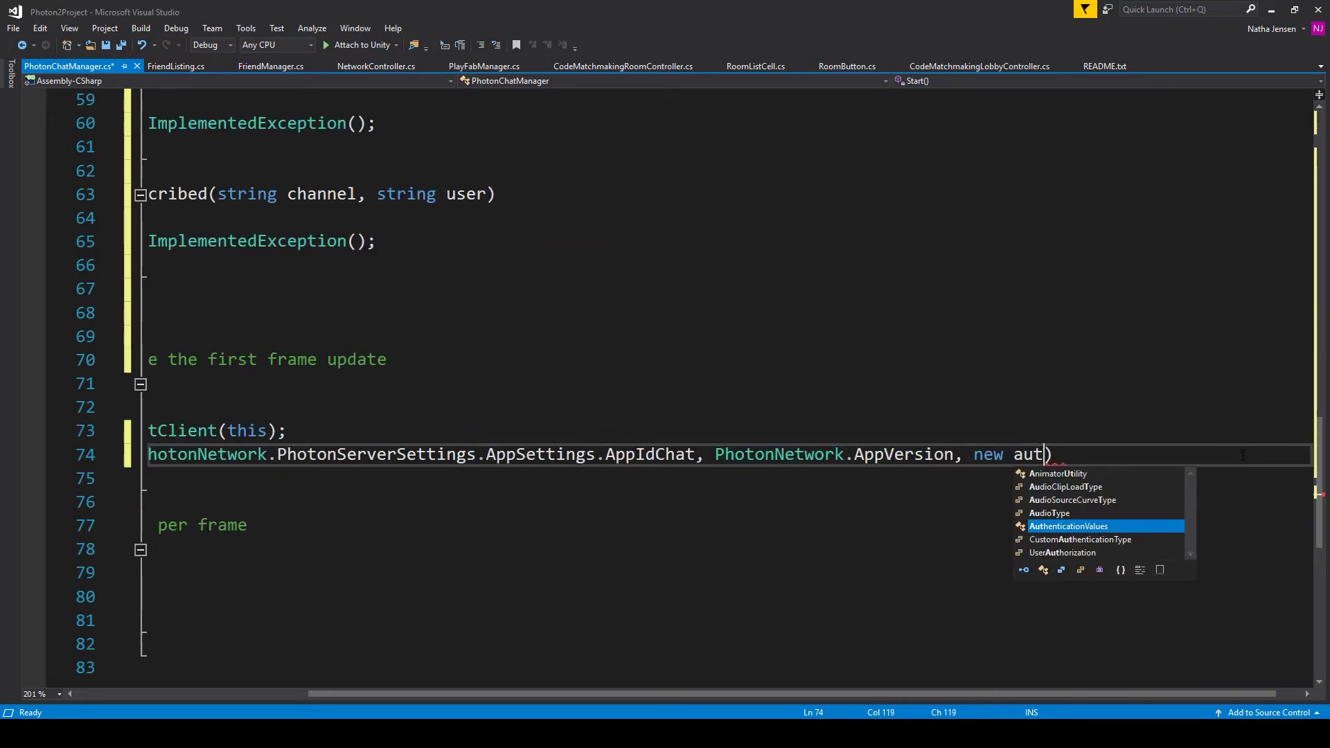
pyautogui.press('Tab')
pyautogui.write('(')
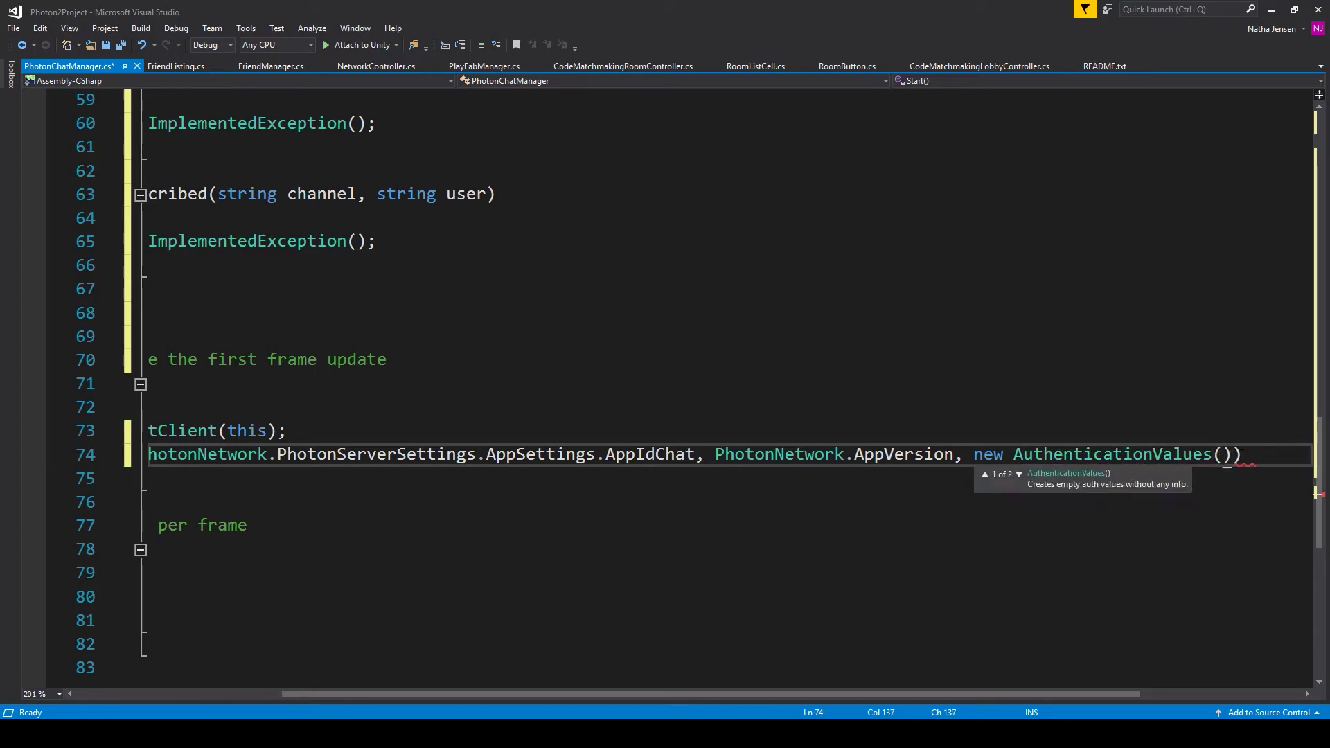
pyautogui.write('userID')
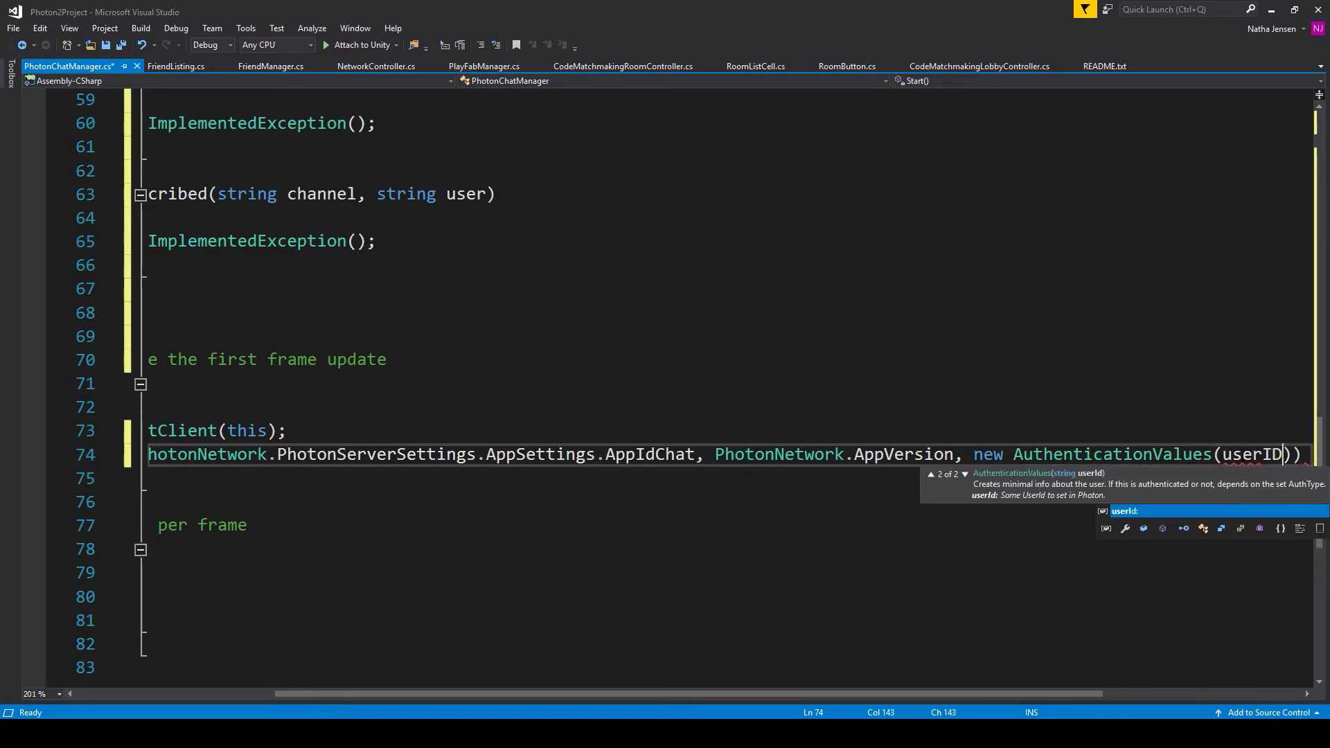
pyautogui.write(')')
# - Start a [SerializeField] string field below the chatClient field
pyautogui.click(439, 322)
pyautogui.press('Return')
pyautogui.press('Return')
pyautogui.write('[ser')
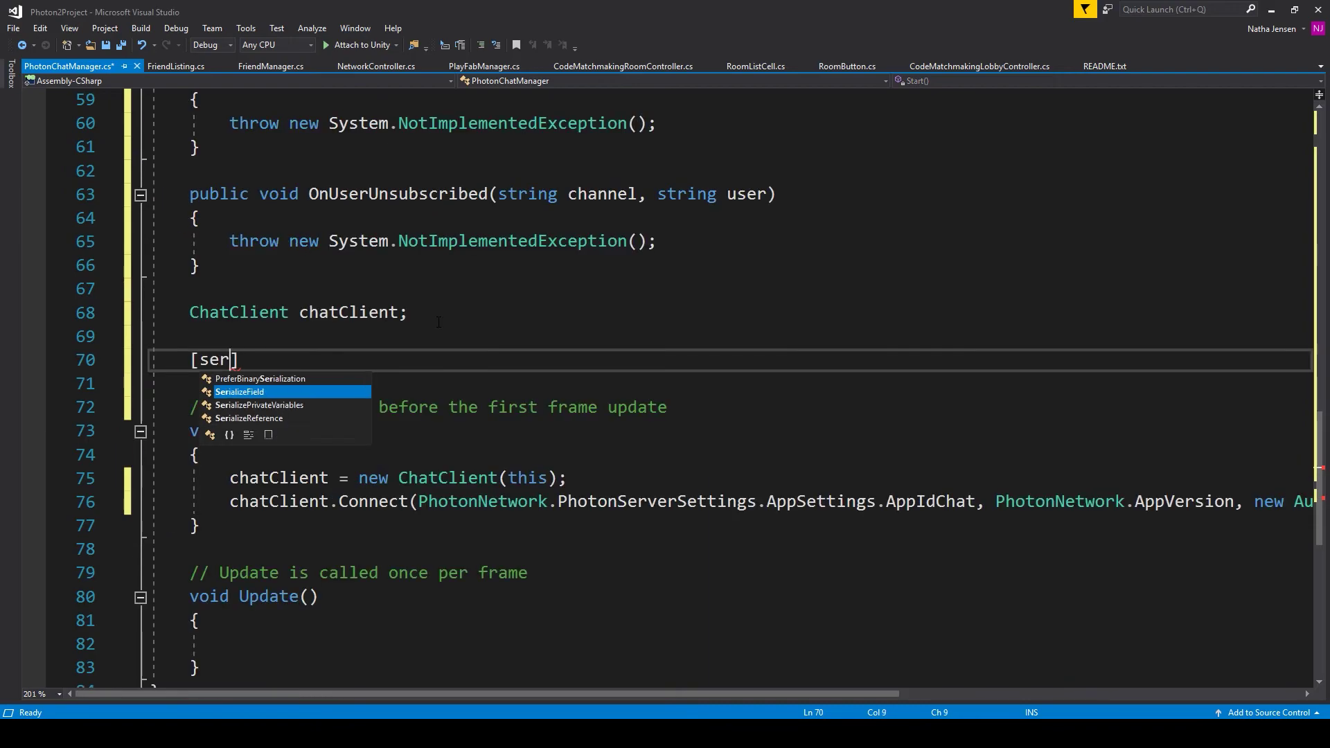
pyautogui.press('Tab')
pyautogui.write('] string user')
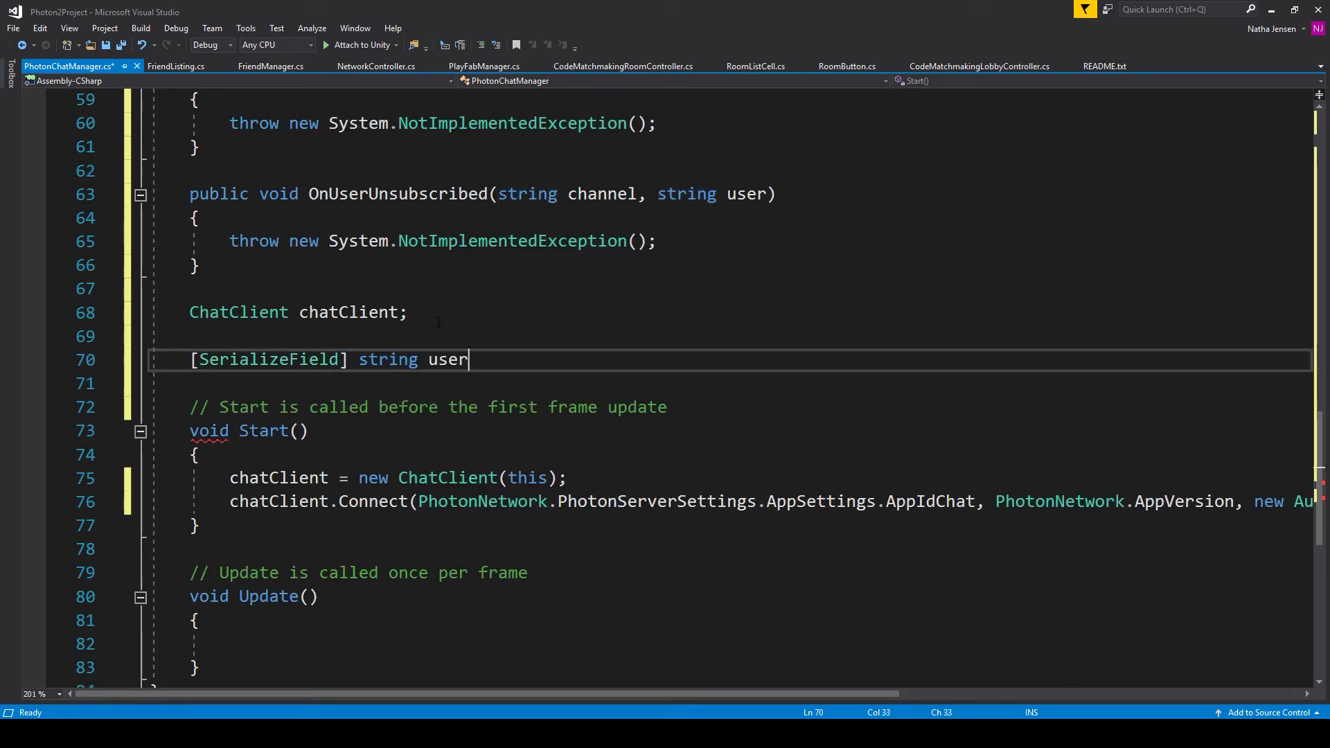
pyautogui.write('ID;')
pyautogui.scroll(-2, 312, 468)
# - Finish the userID field, call chatClient.Service() in Update(), and save the script
pyautogui.click(223, 502)
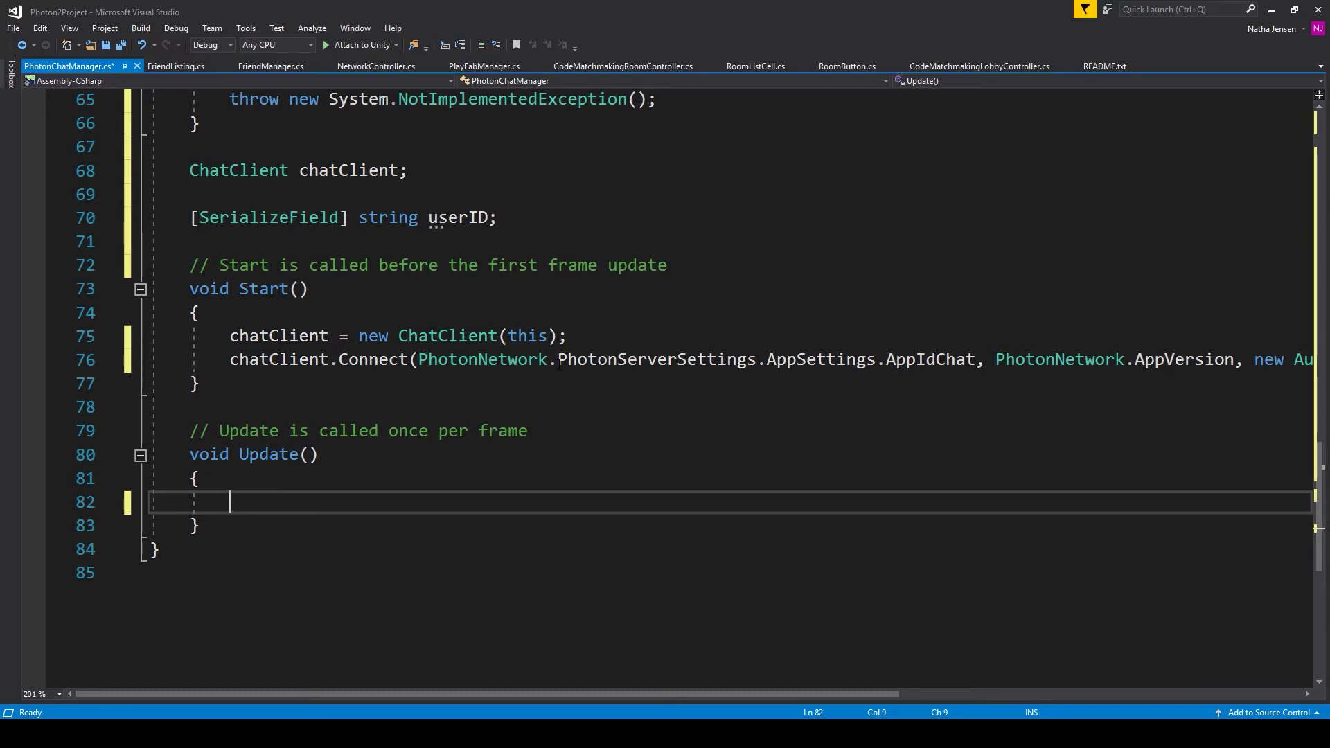
pyautogui.write('c')
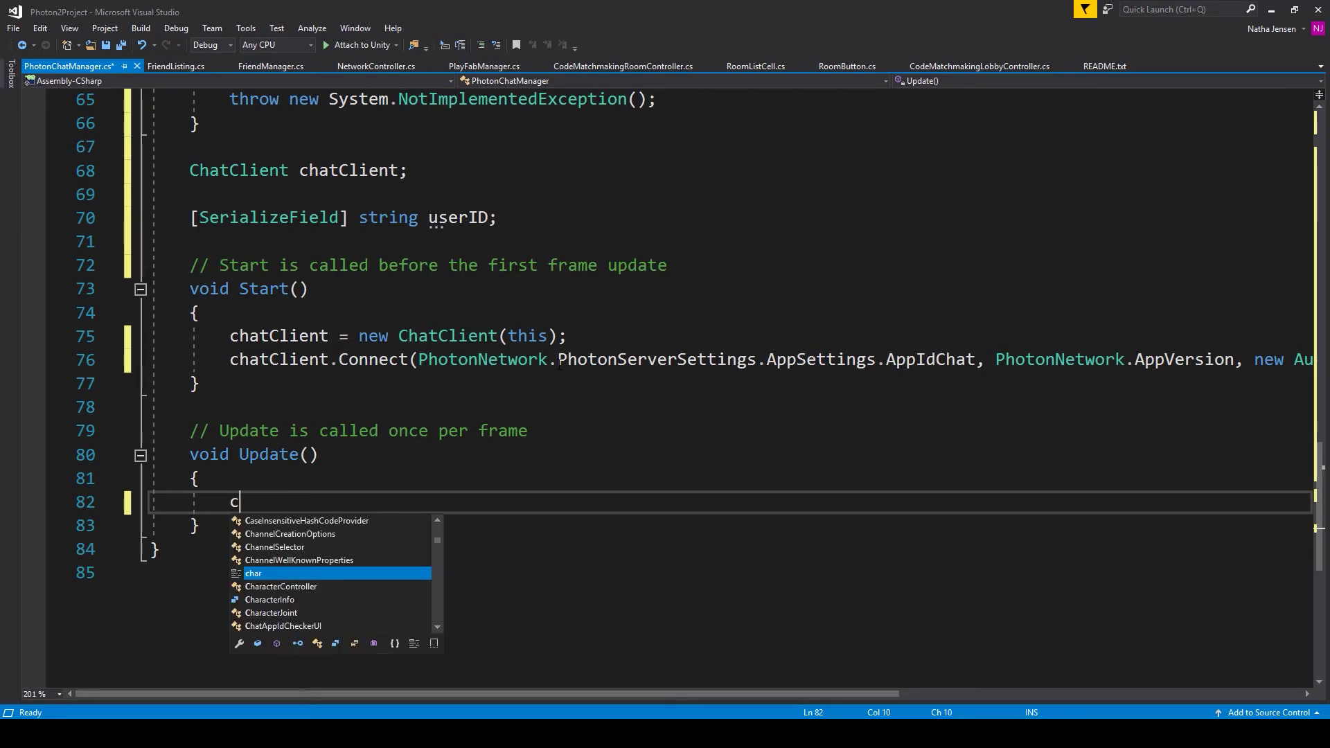
pyautogui.write('hatcli')
pyautogui.press('Tab')
pyautogui.write('.ser')
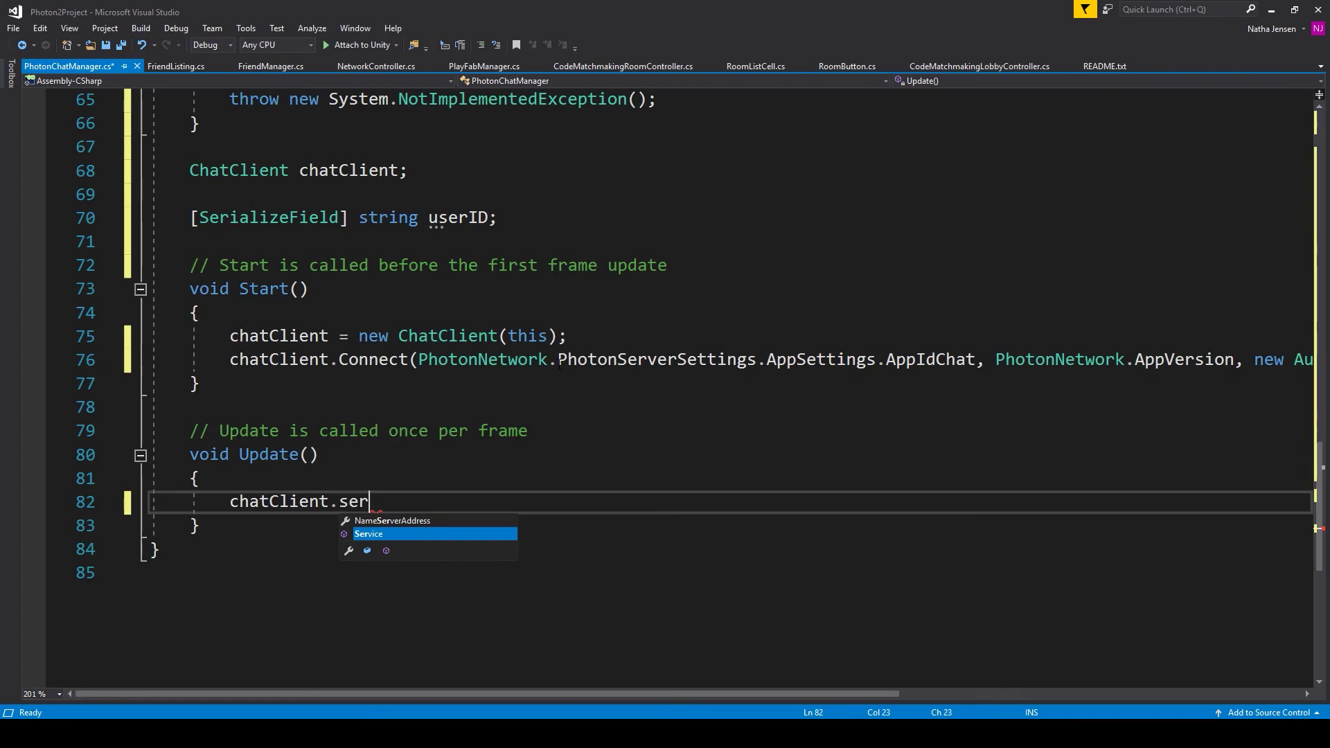
pyautogui.write('();')
pyautogui.hotkey('ctrl', 's')
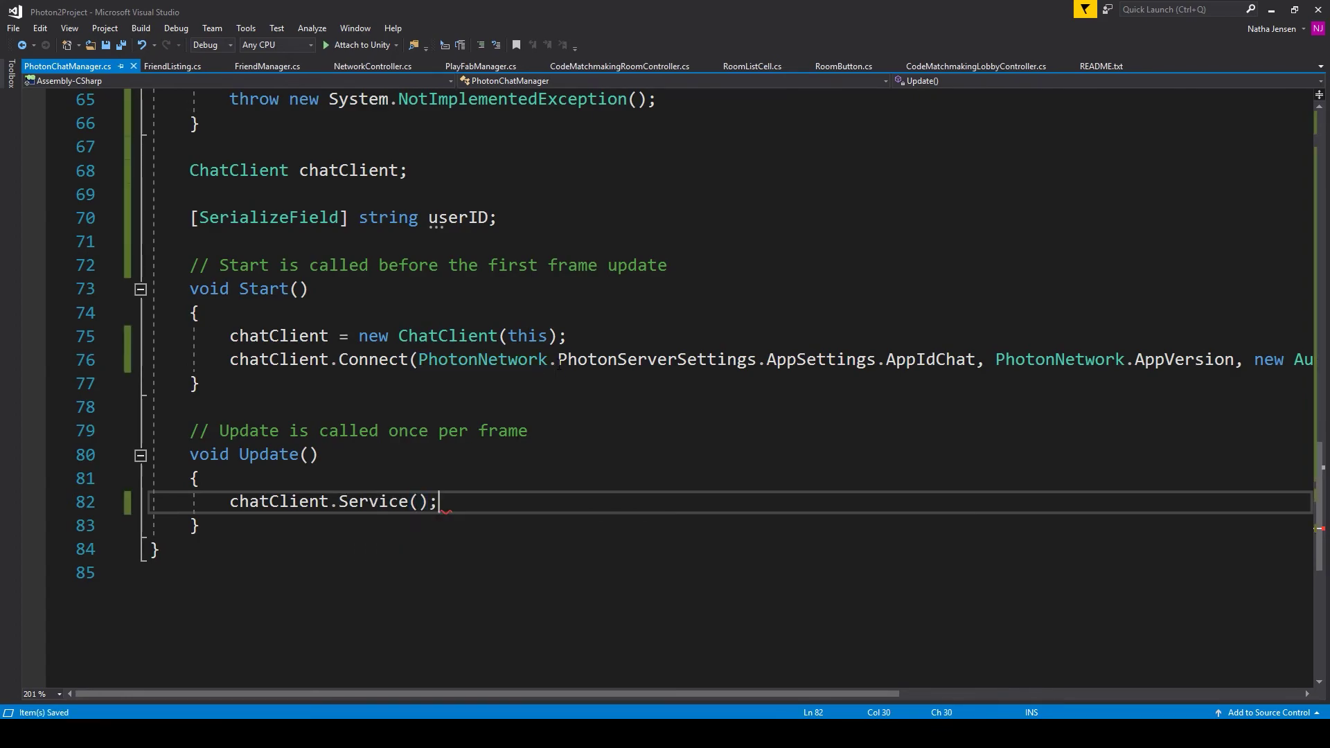